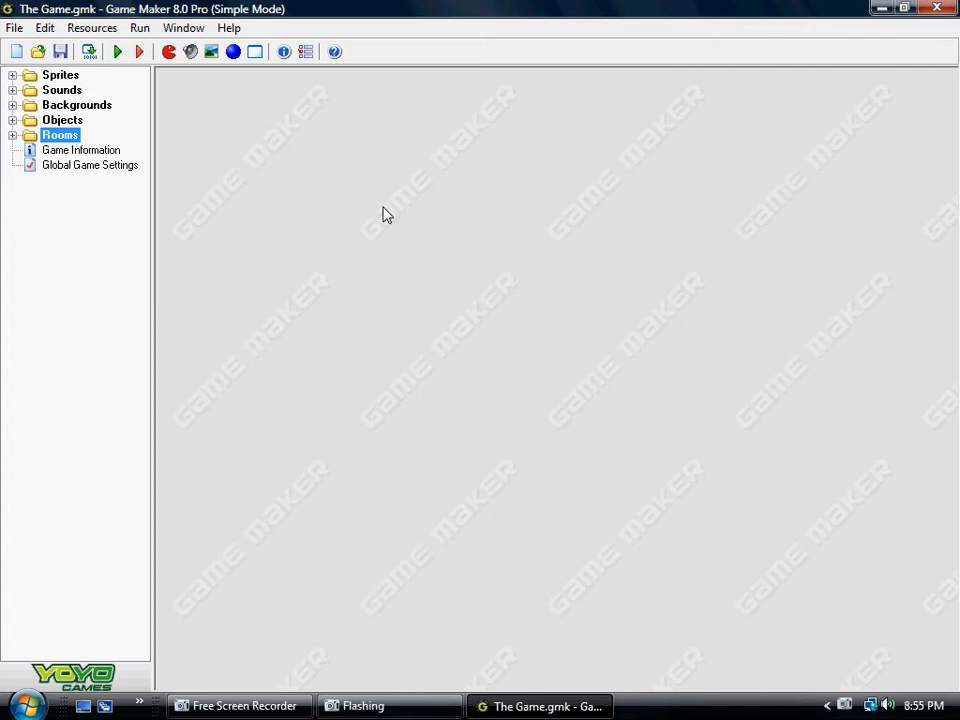
pyautogui.click(55, 78)
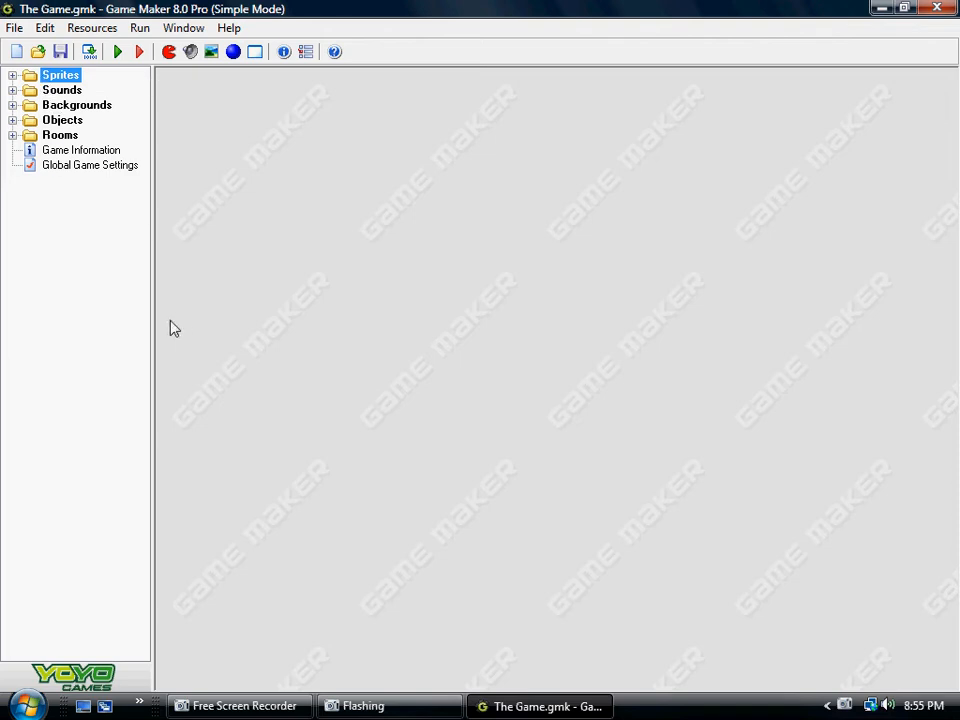
pyautogui.moveTo(152, 312); pyautogui.dragTo(184, 313)
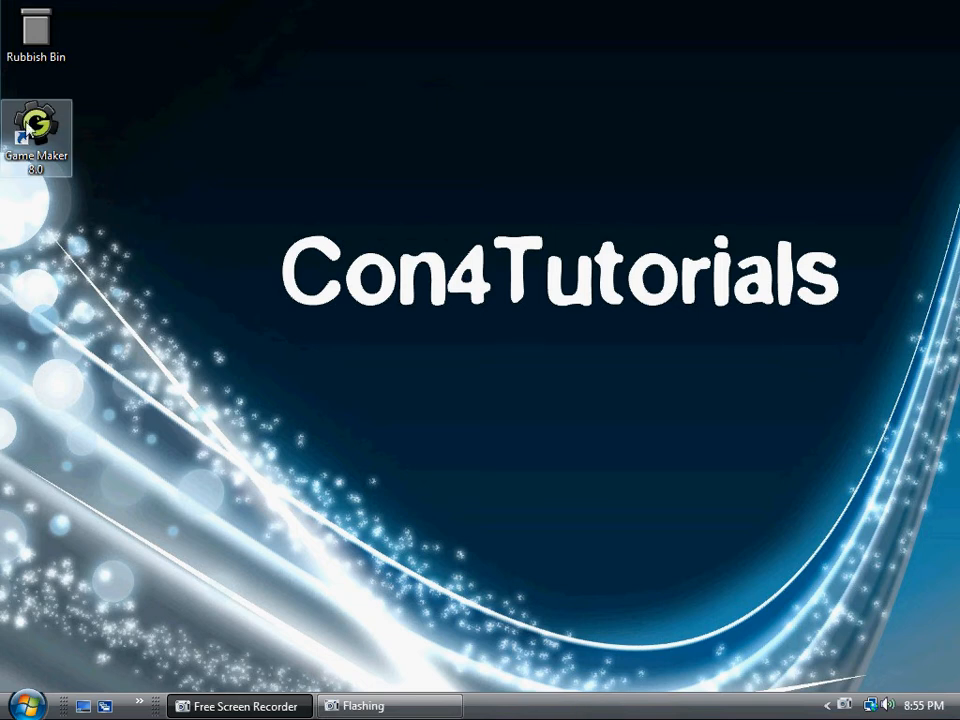
# - Launch Game Maker 8.0 from the desktop
pyautogui.click(36, 128)
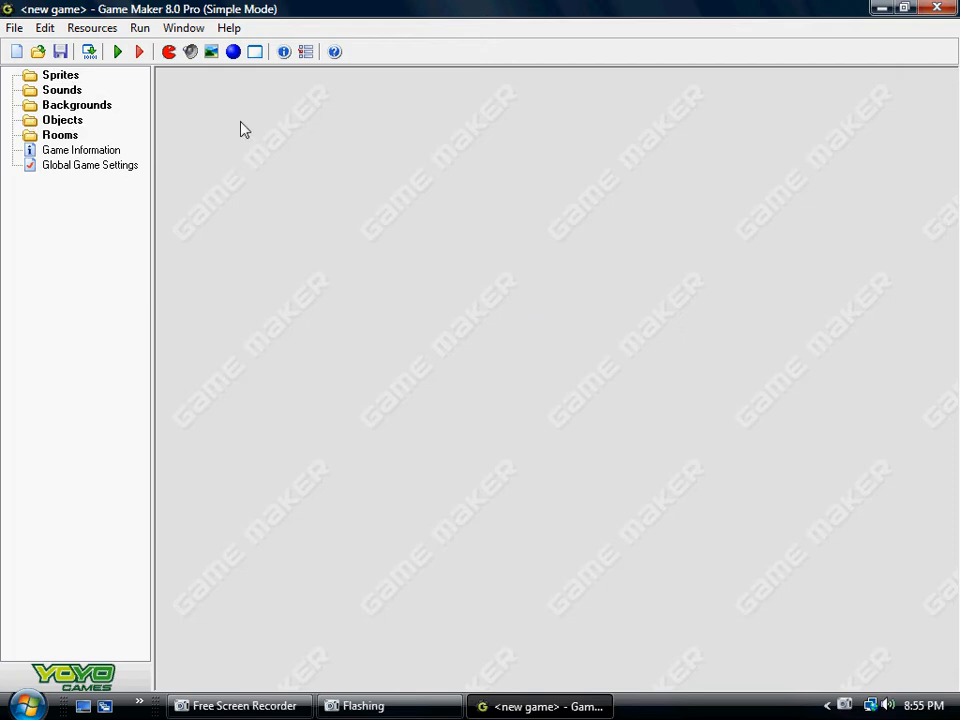
# - Create a new object whose Create event contains a Move Fixed action heading right
pyautogui.click(233, 53)
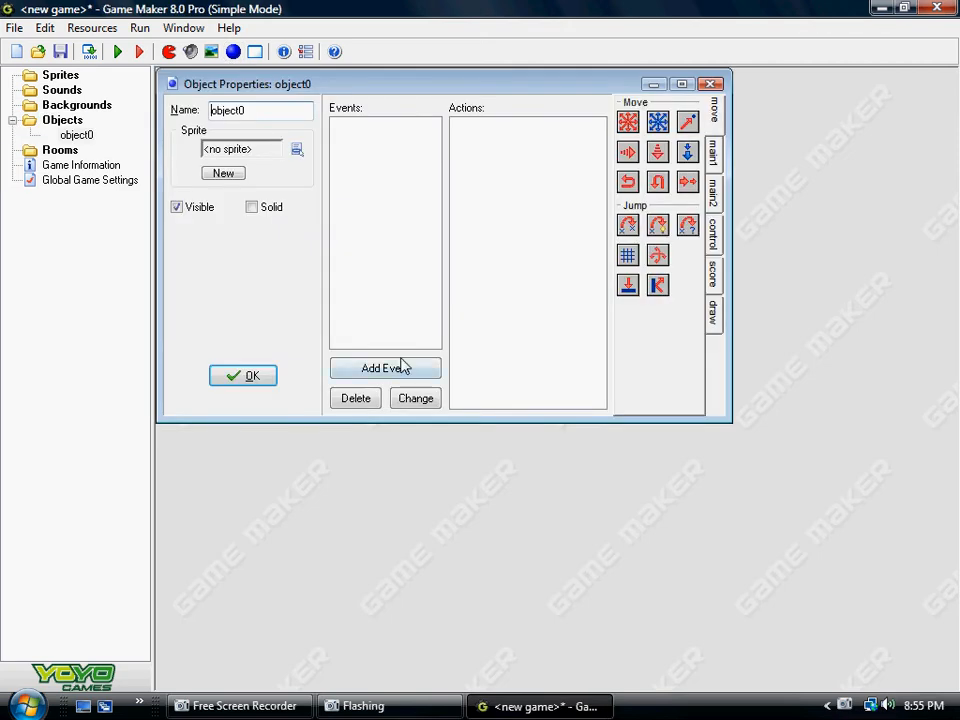
pyautogui.click(403, 368)
pyautogui.click(461, 281)
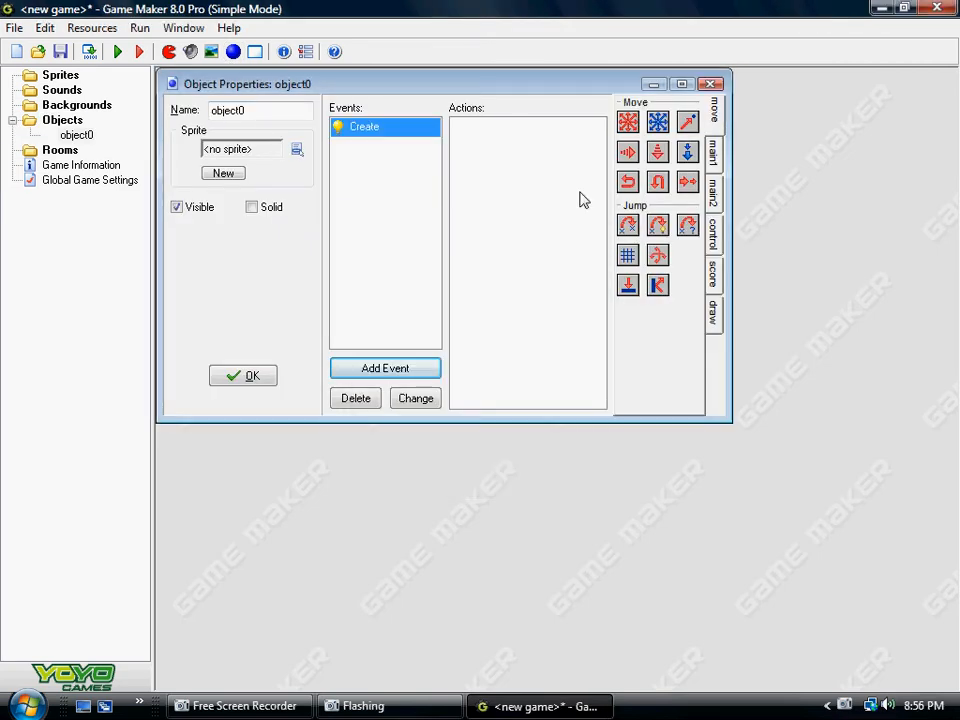
pyautogui.moveTo(628, 121); pyautogui.dragTo(551, 242)
pyautogui.click(492, 360)
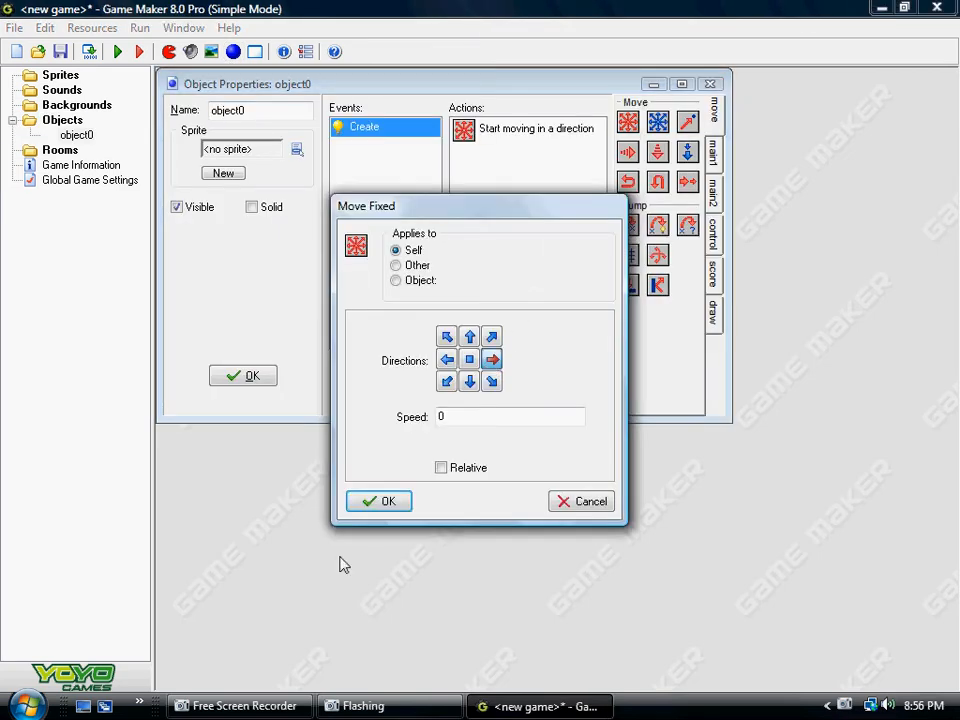
pyautogui.click(377, 502)
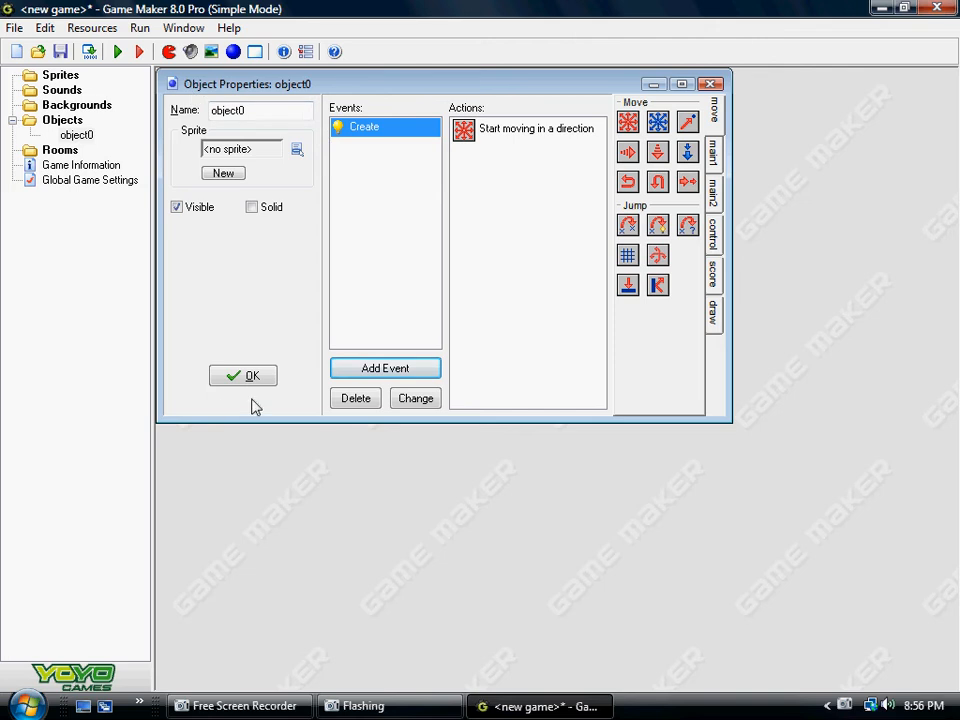
pyautogui.moveTo(343, 87); pyautogui.dragTo(411, 128)
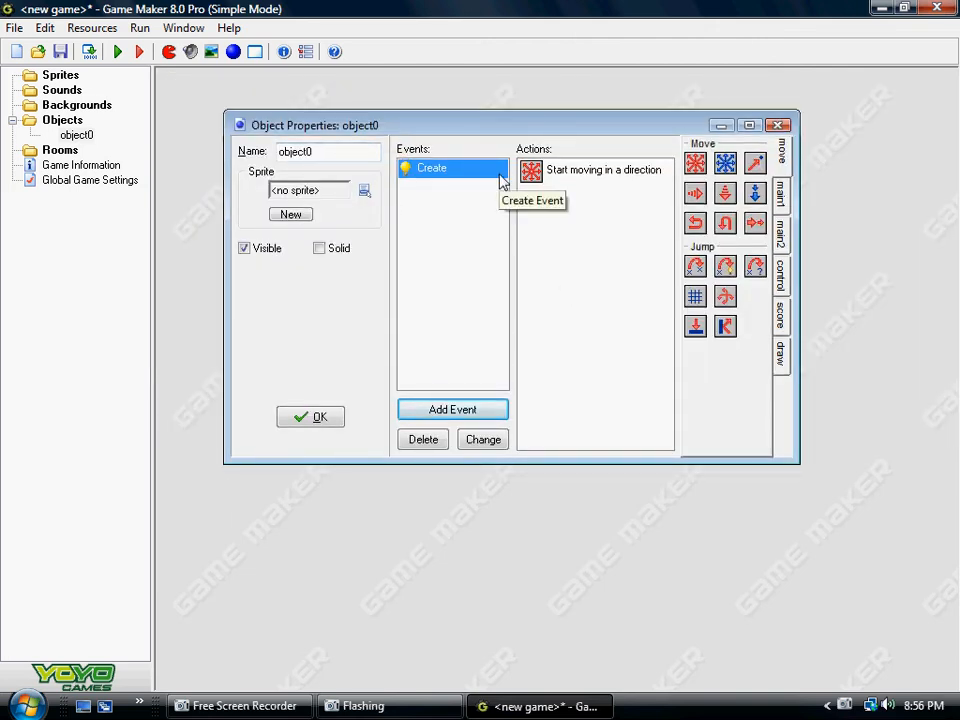
pyautogui.click(295, 413)
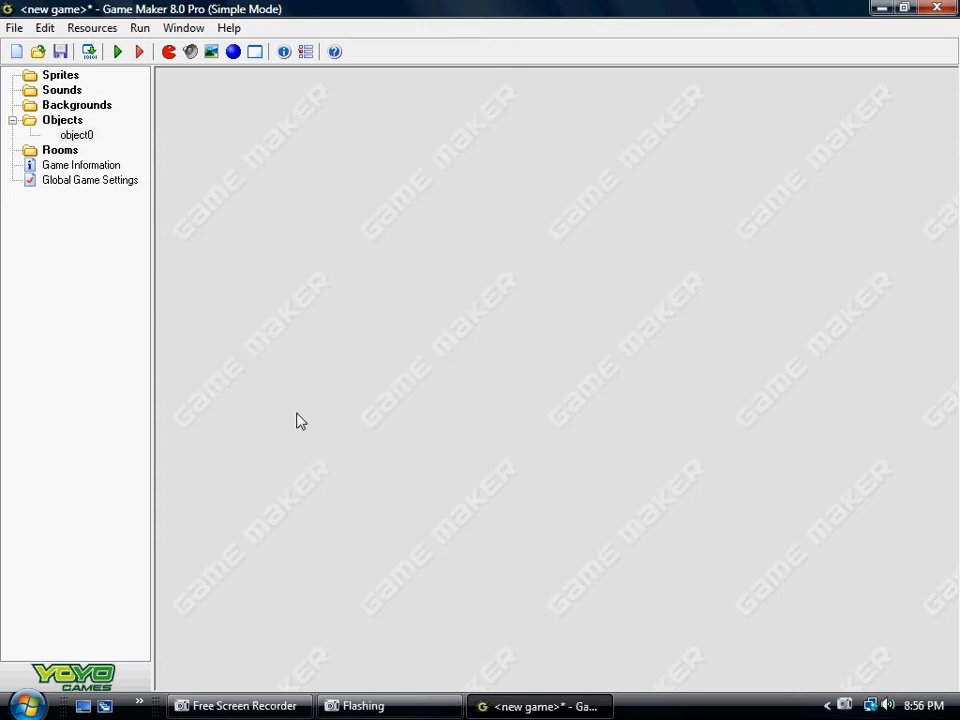
# - Create a sprite from the white ball image and show its preview in the sprite editor
pyautogui.click(169, 52)
pyautogui.click(283, 170)
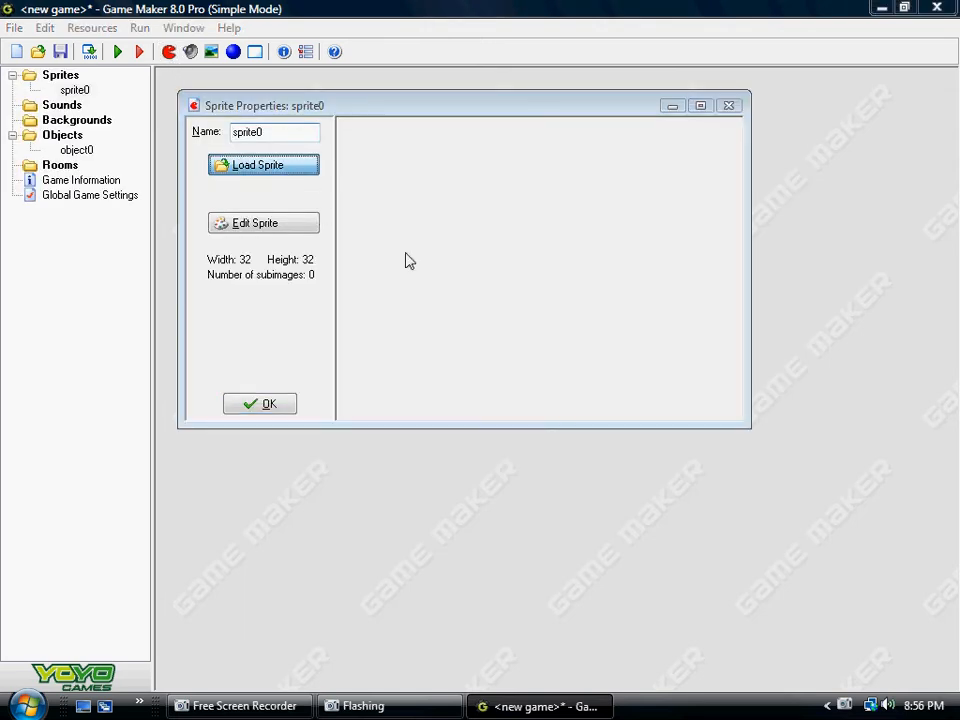
pyautogui.doubleClick(364, 232)
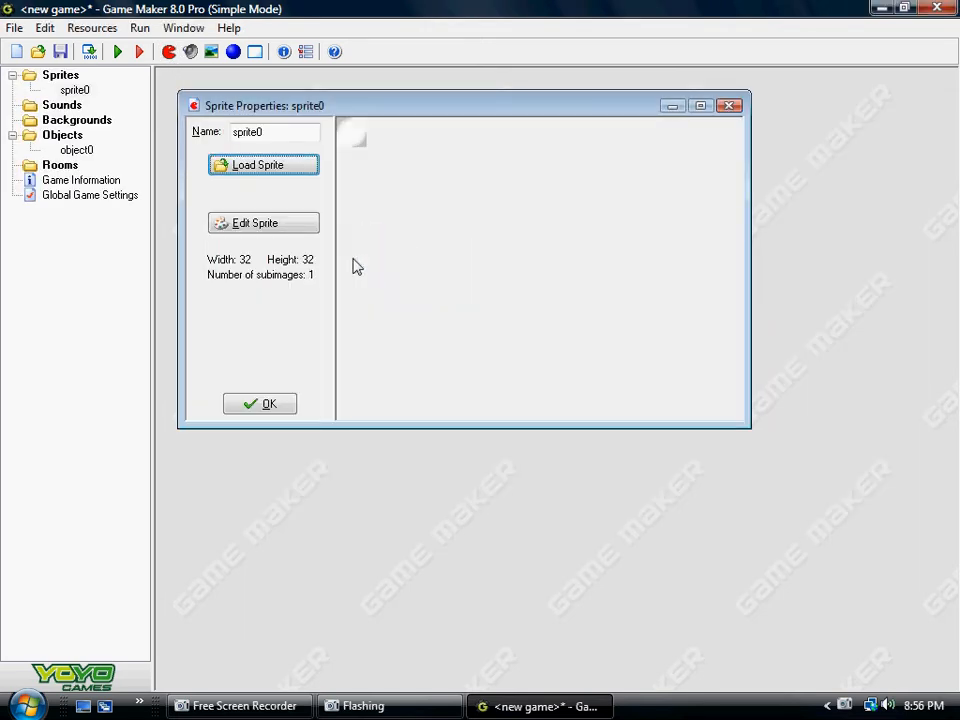
pyautogui.click(292, 225)
pyautogui.click(184, 126)
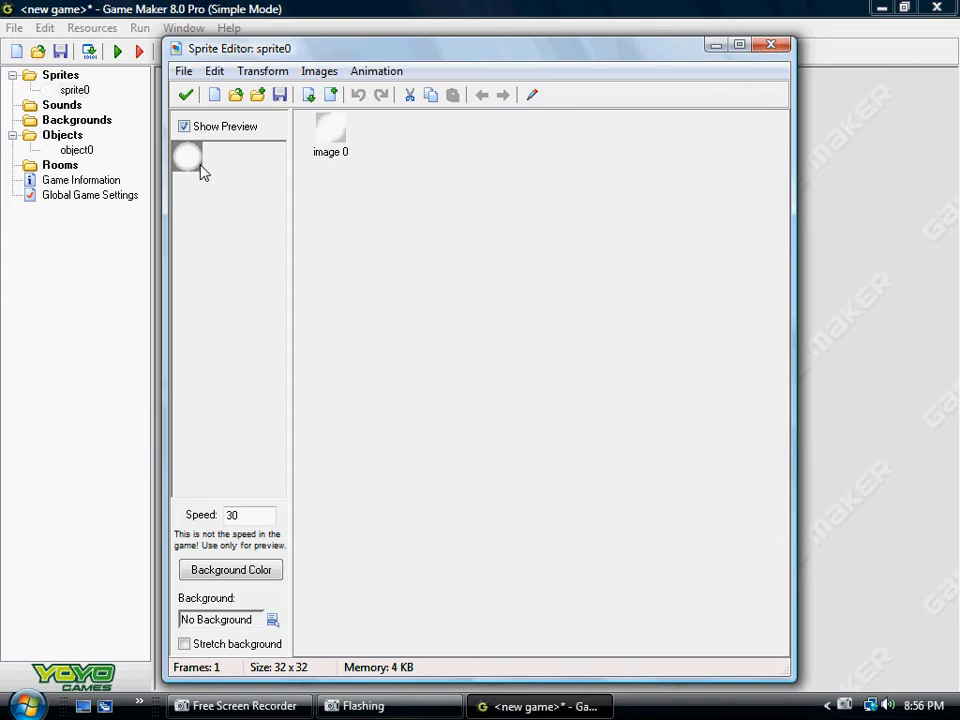
pyautogui.click(185, 94)
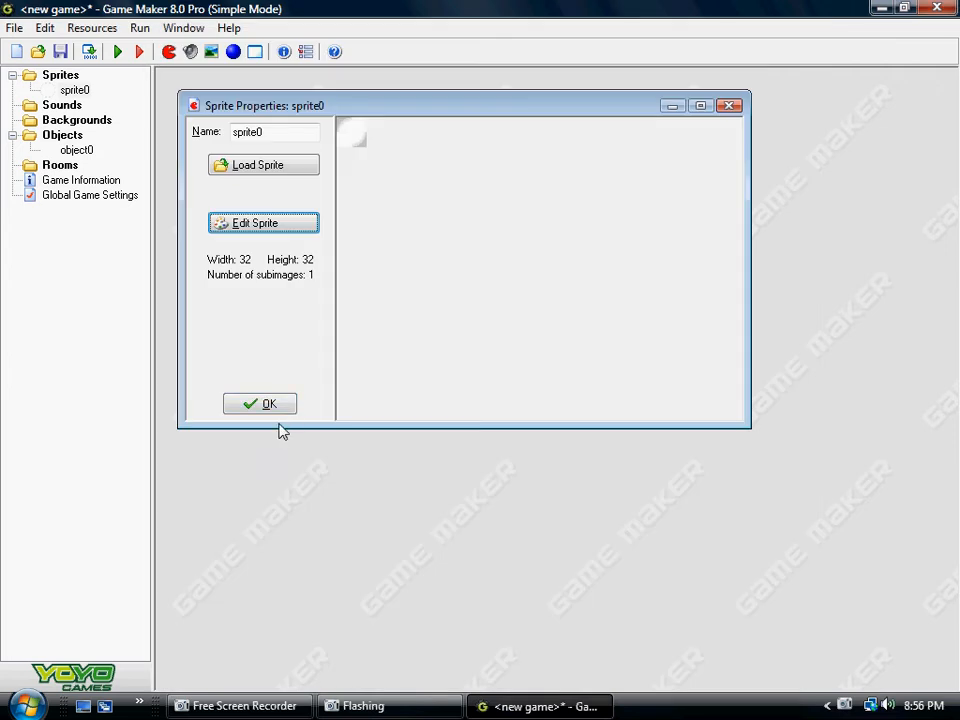
pyautogui.click(262, 403)
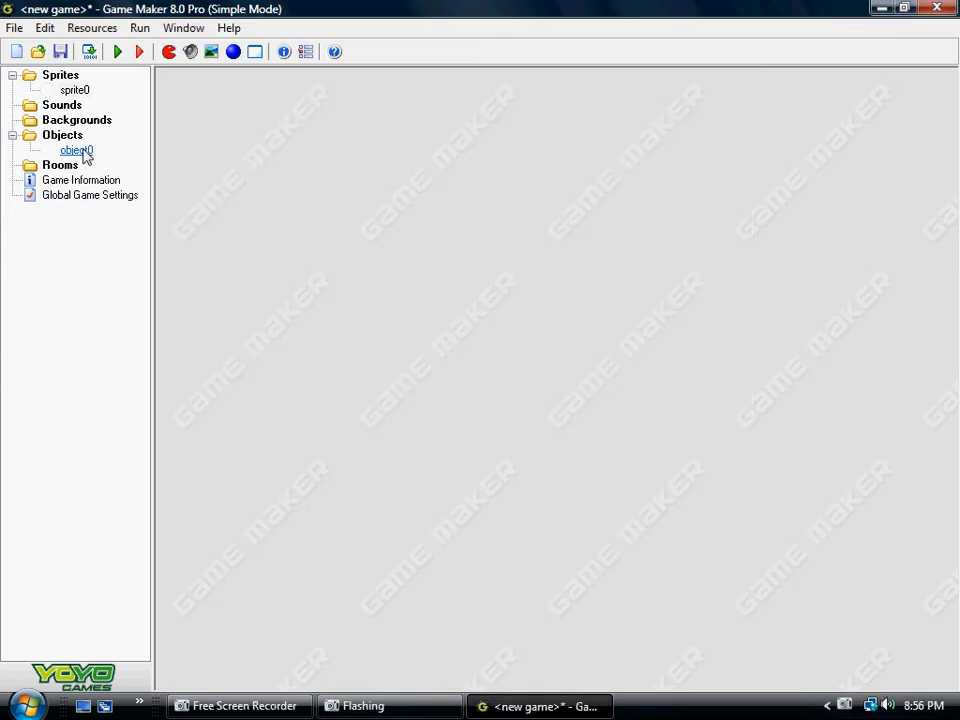
# - Assign sprite0 as the sprite of object0
pyautogui.doubleClick(86, 153)
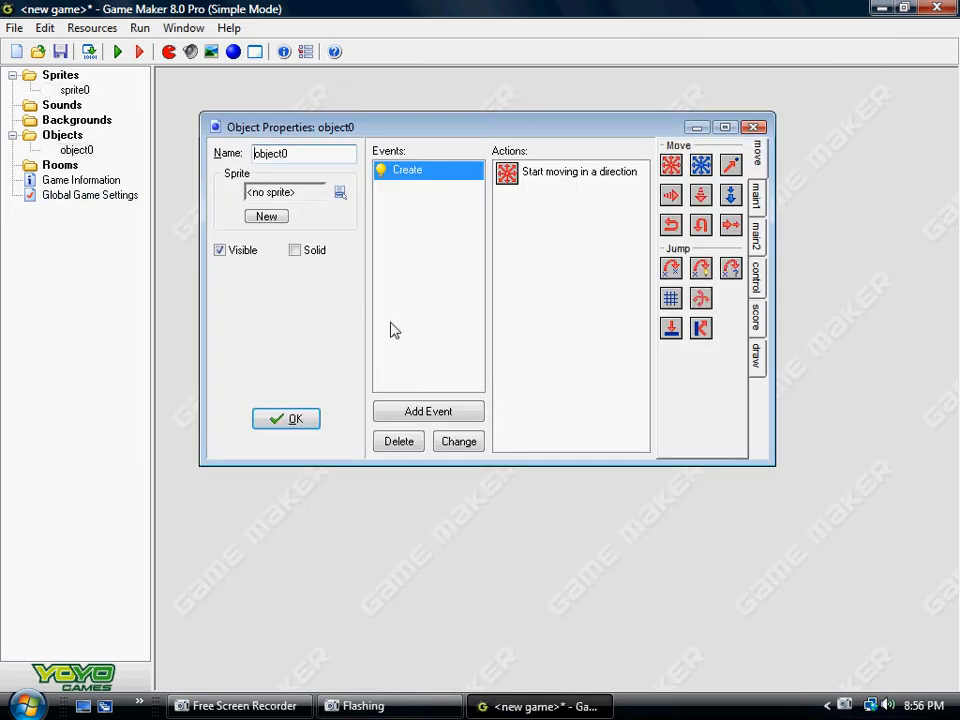
pyautogui.click(339, 193)
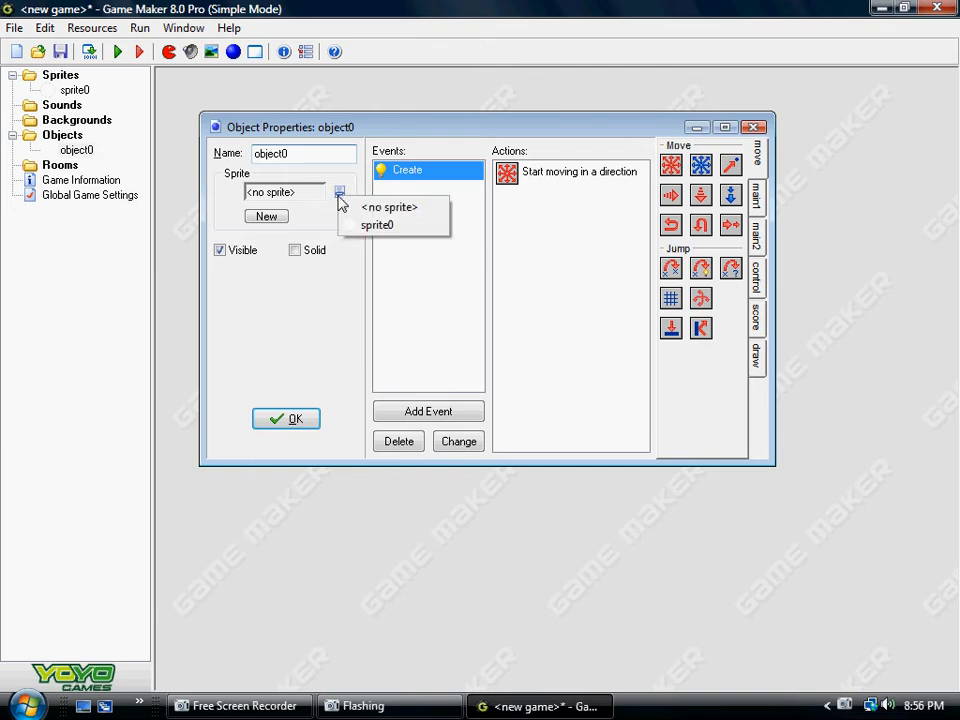
pyautogui.click(375, 225)
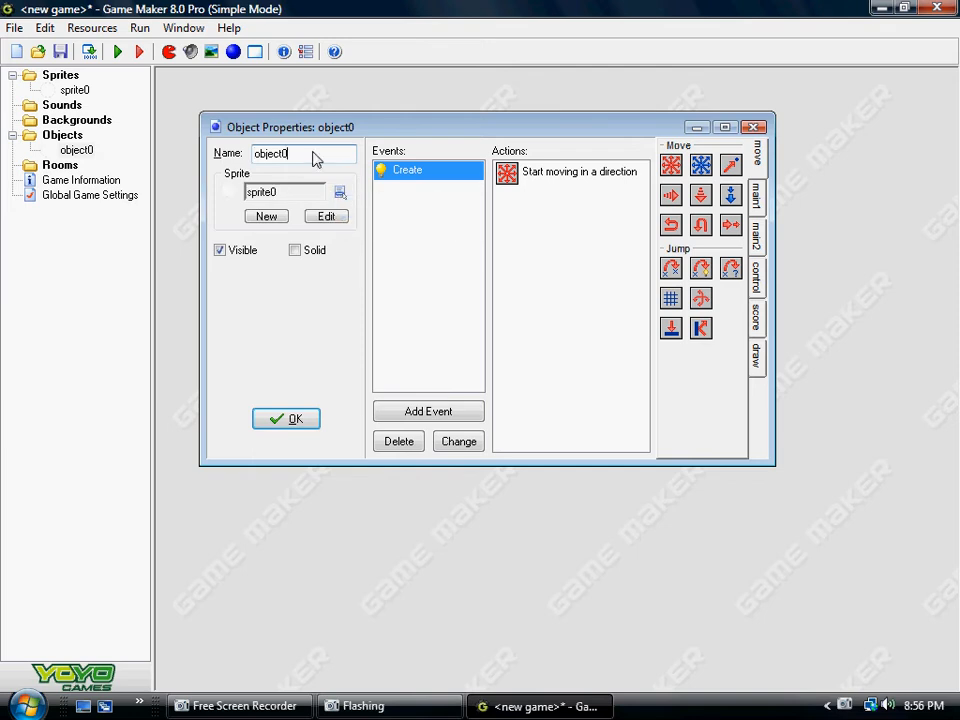
pyautogui.click(310, 424)
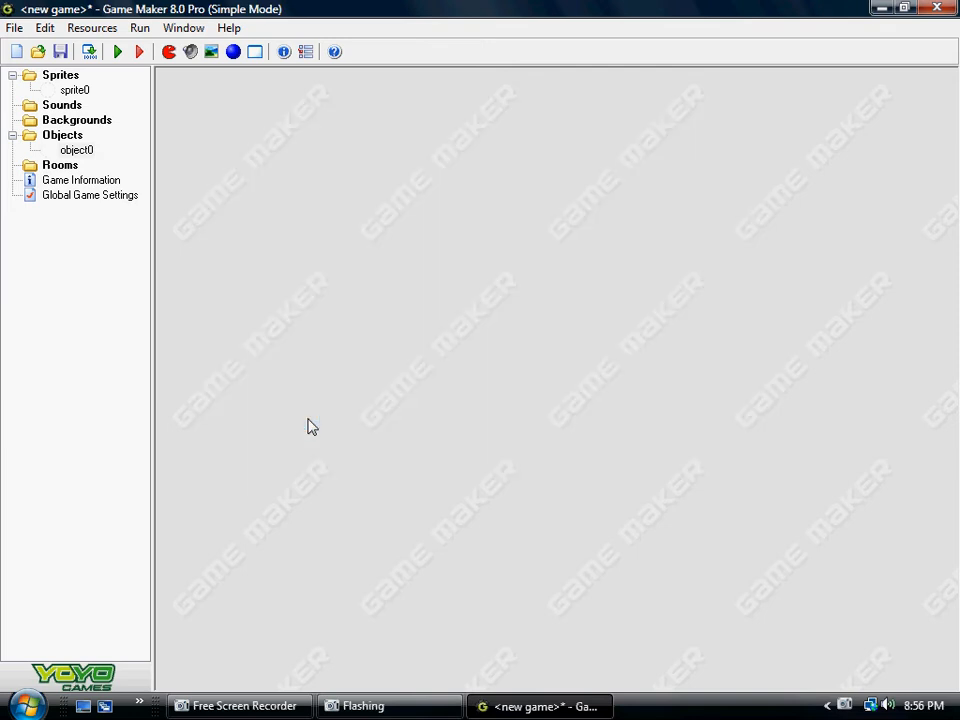
# - Create a new room and place three instances of object0 around its middle
pyautogui.click(256, 51)
pyautogui.doubleClick(439, 150)
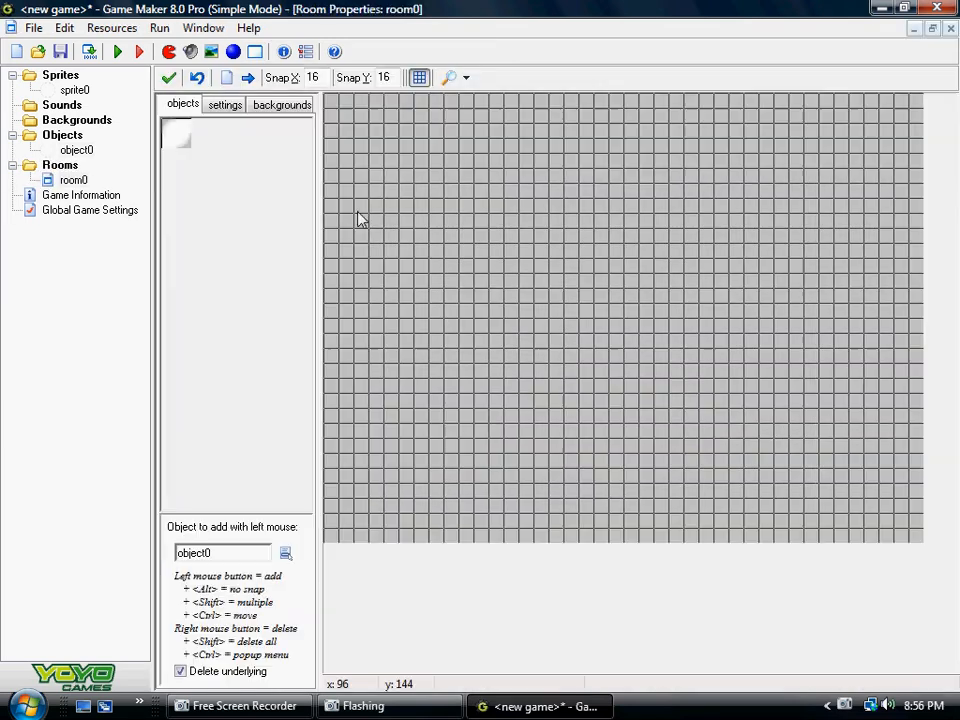
pyautogui.click(548, 272)
pyautogui.click(653, 288)
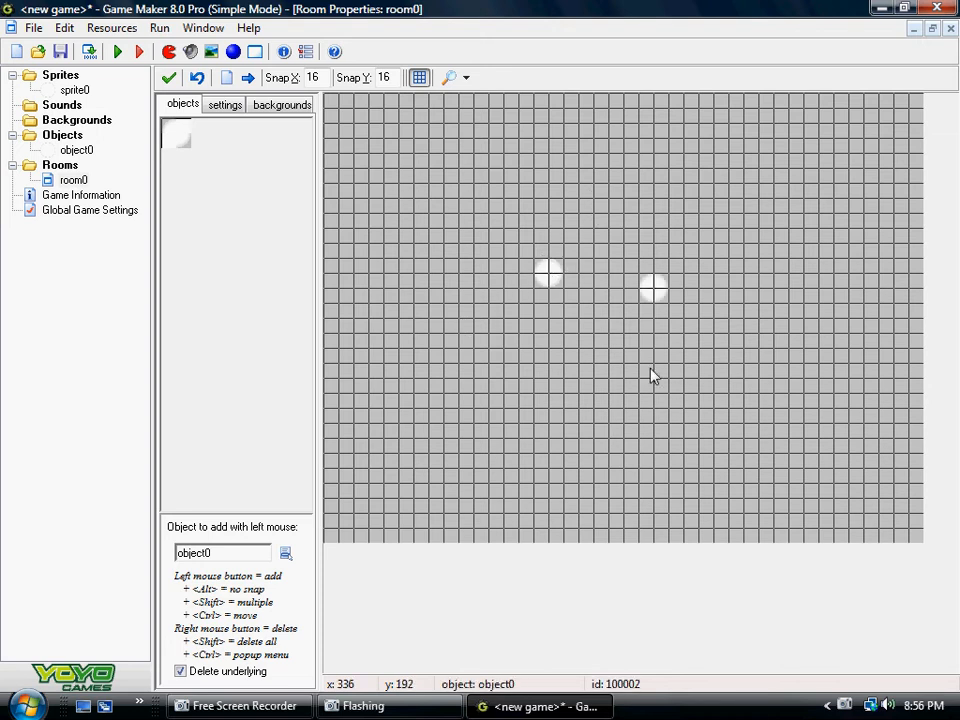
pyautogui.click(638, 407)
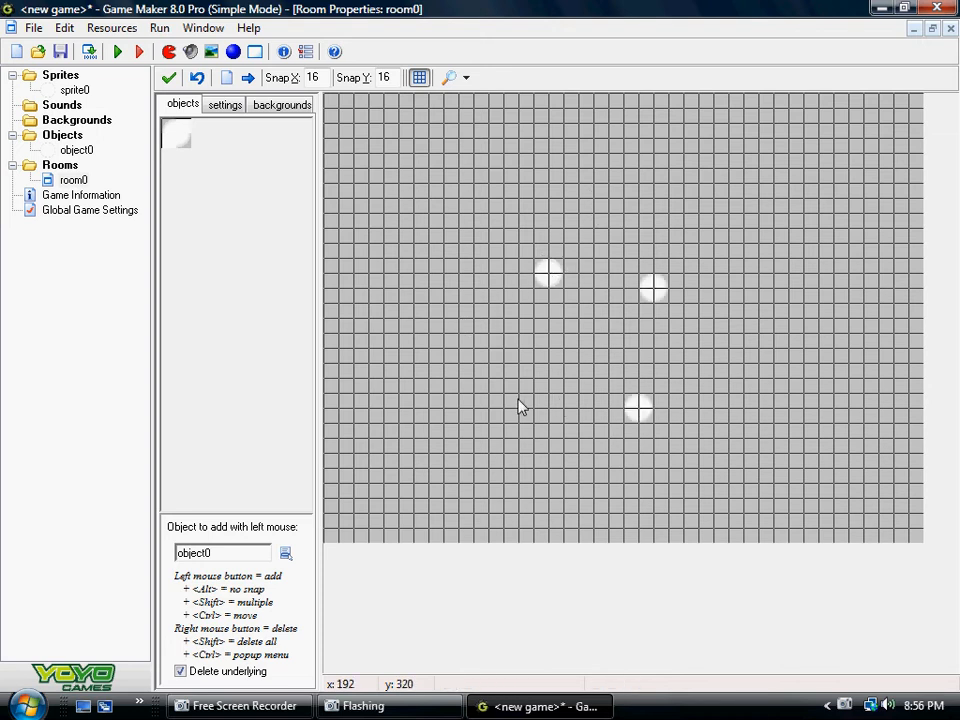
# - Hide the room grid and place two more instances of object0 in the room
pyautogui.click(419, 77)
pyautogui.click(428, 164)
pyautogui.click(508, 330)
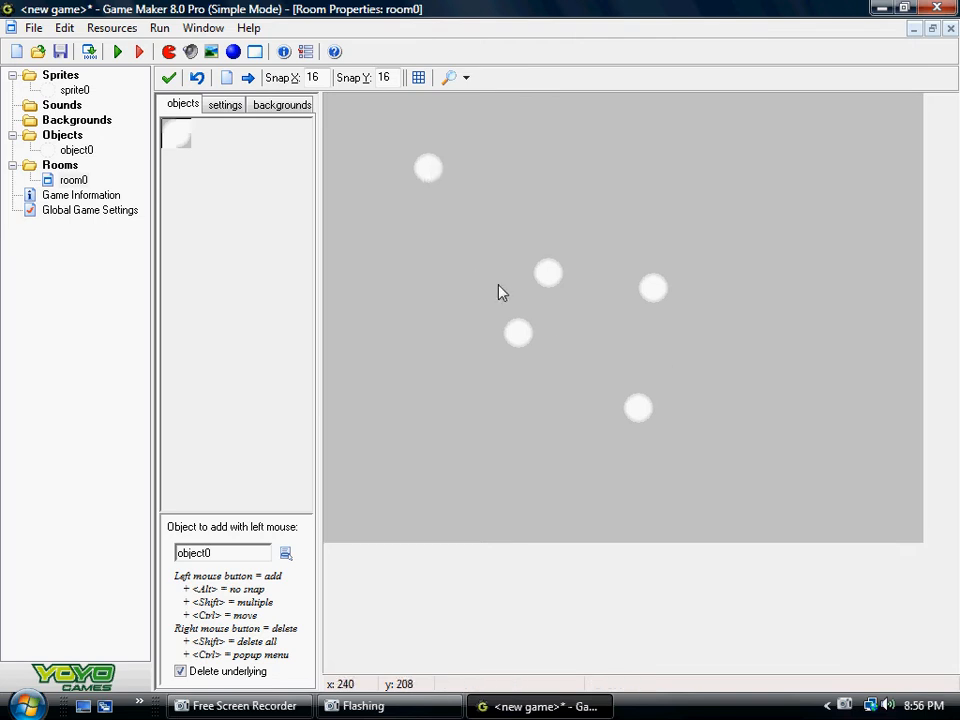
# - Remove all the object0 instances from the room and accept the room changes
pyautogui.rightClick(638, 405)
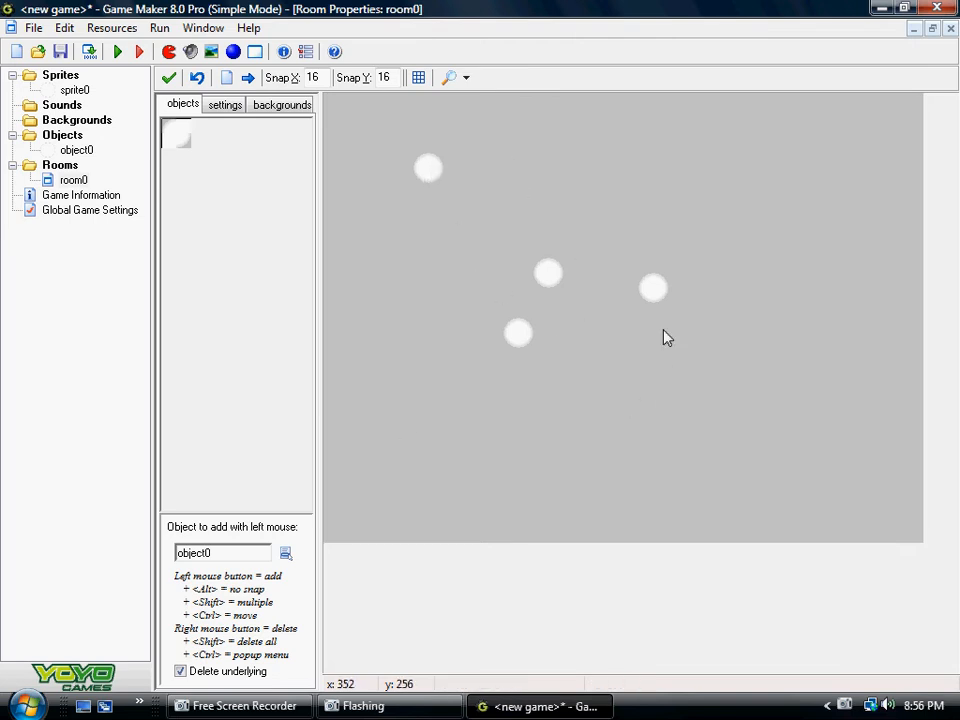
pyautogui.rightClick(653, 288)
pyautogui.rightClick(518, 333)
pyautogui.rightClick(430, 163)
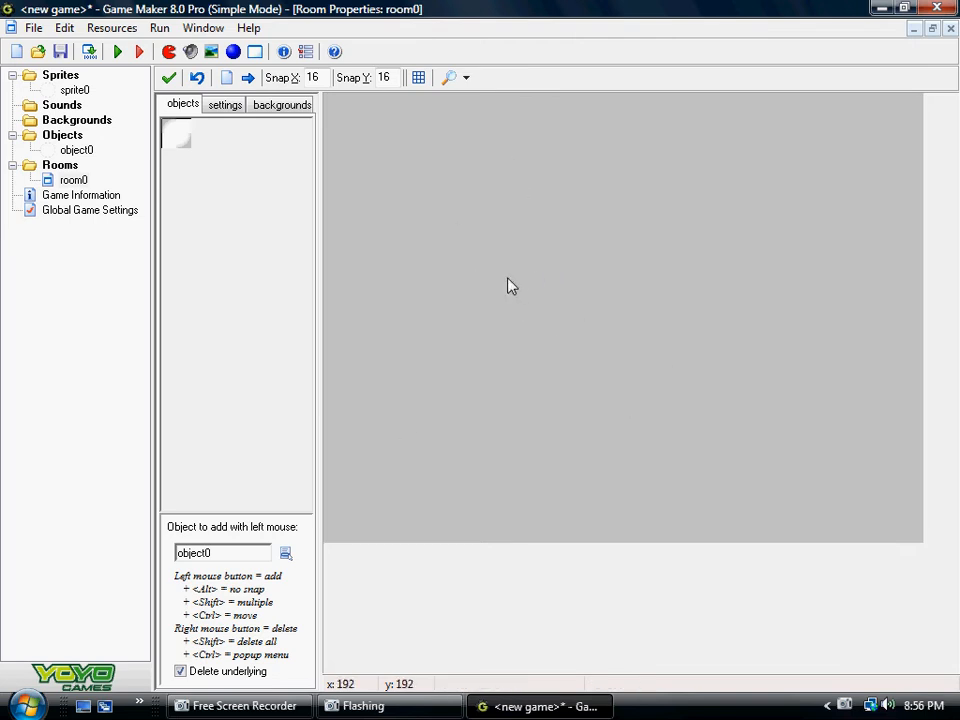
pyautogui.click(169, 78)
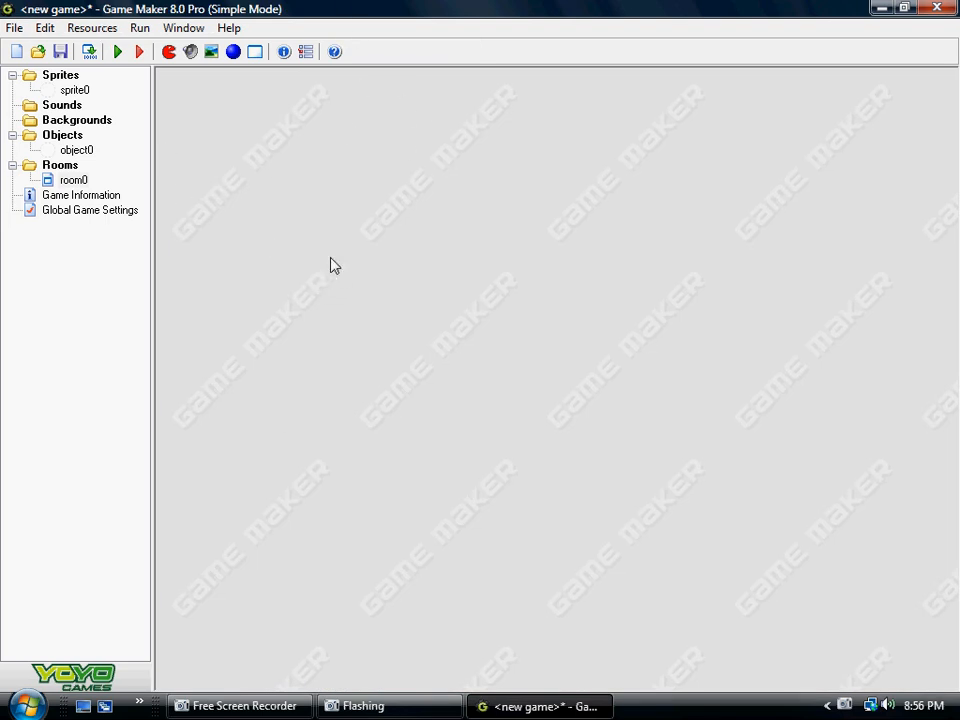
# - Delete room0 and object0 from the game's resources
pyautogui.rightClick(75, 180)
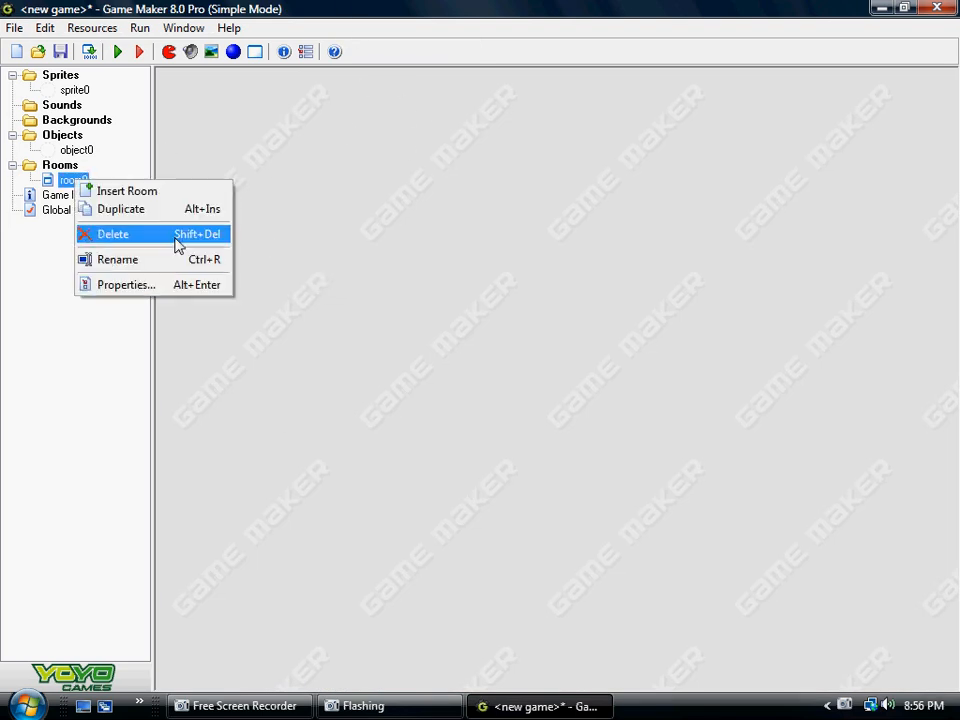
pyautogui.click(177, 240)
pyautogui.click(460, 395)
pyautogui.rightClick(77, 150)
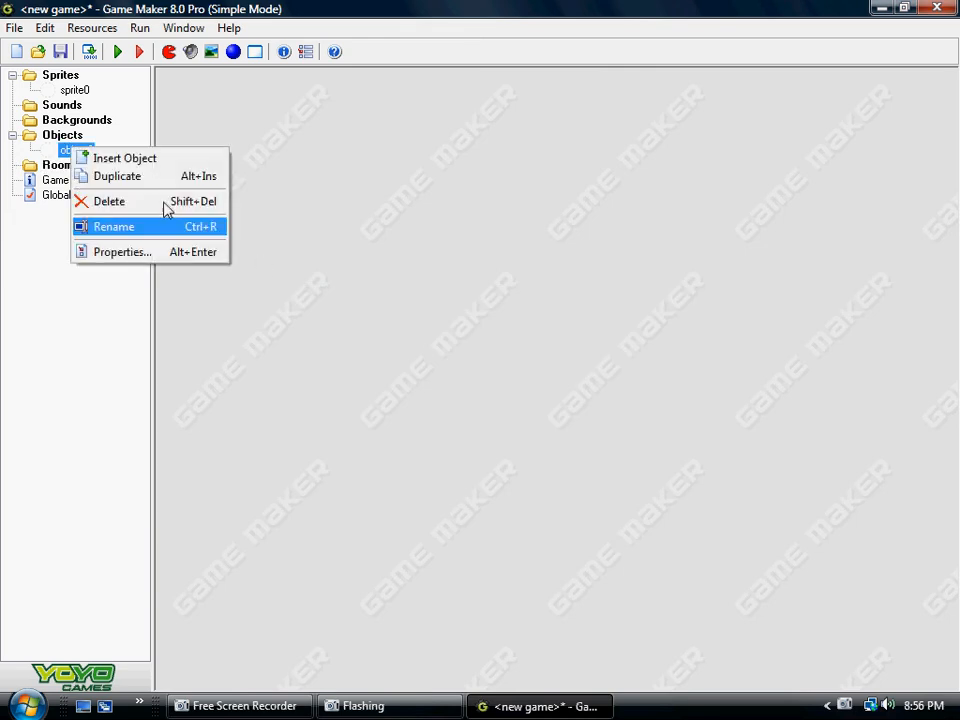
pyautogui.click(165, 206)
pyautogui.click(465, 392)
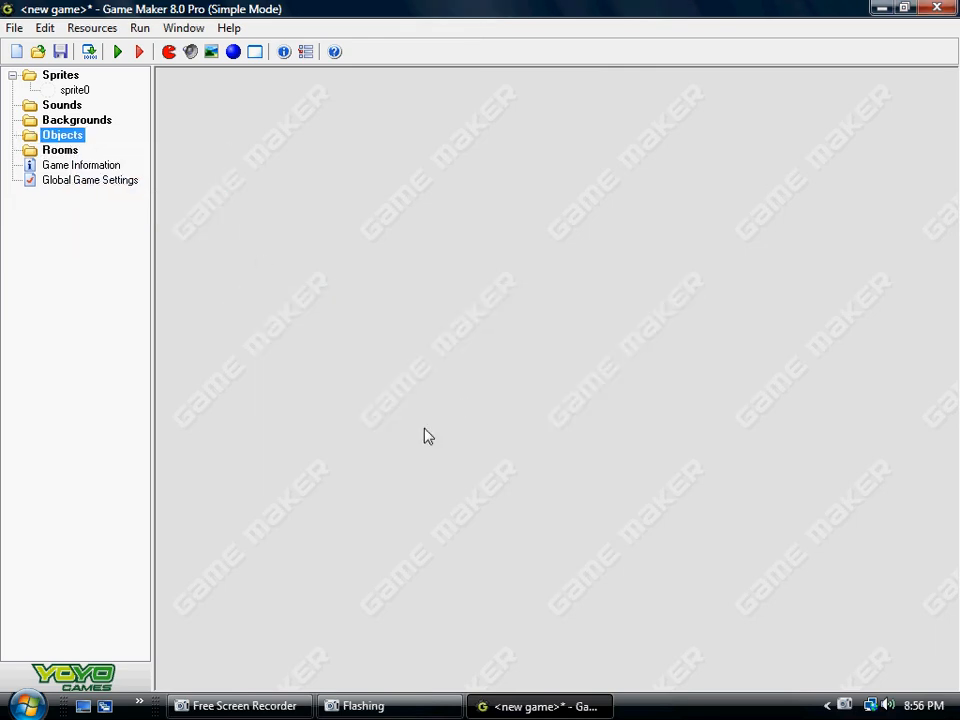
# - Look at the properties of sprite0 and delete the sprite from the game's resources
pyautogui.doubleClick(75, 90)
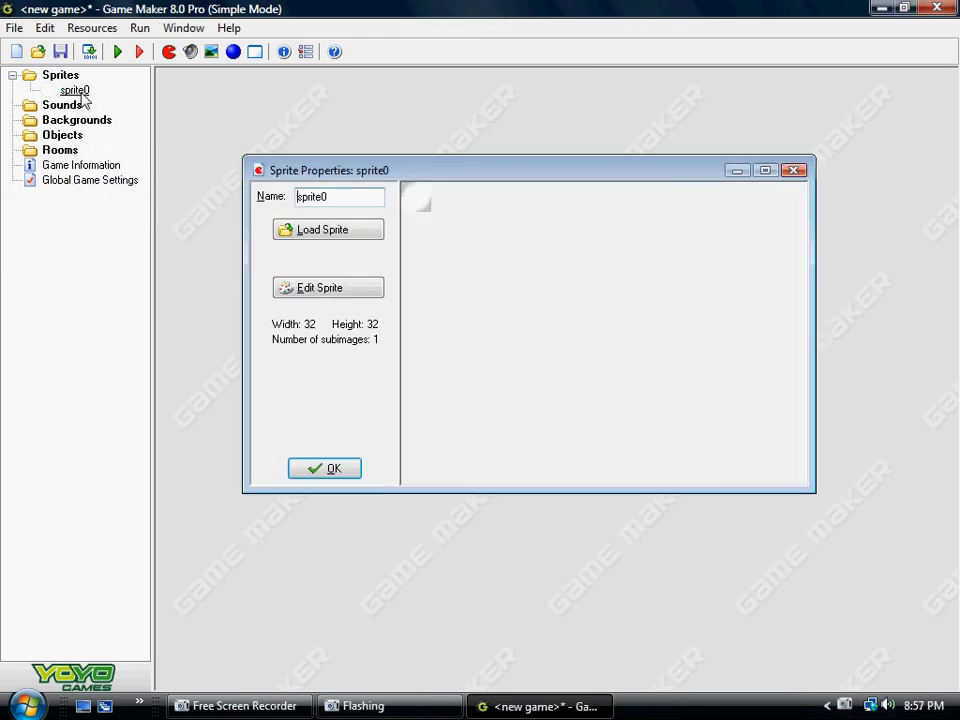
pyautogui.click(330, 468)
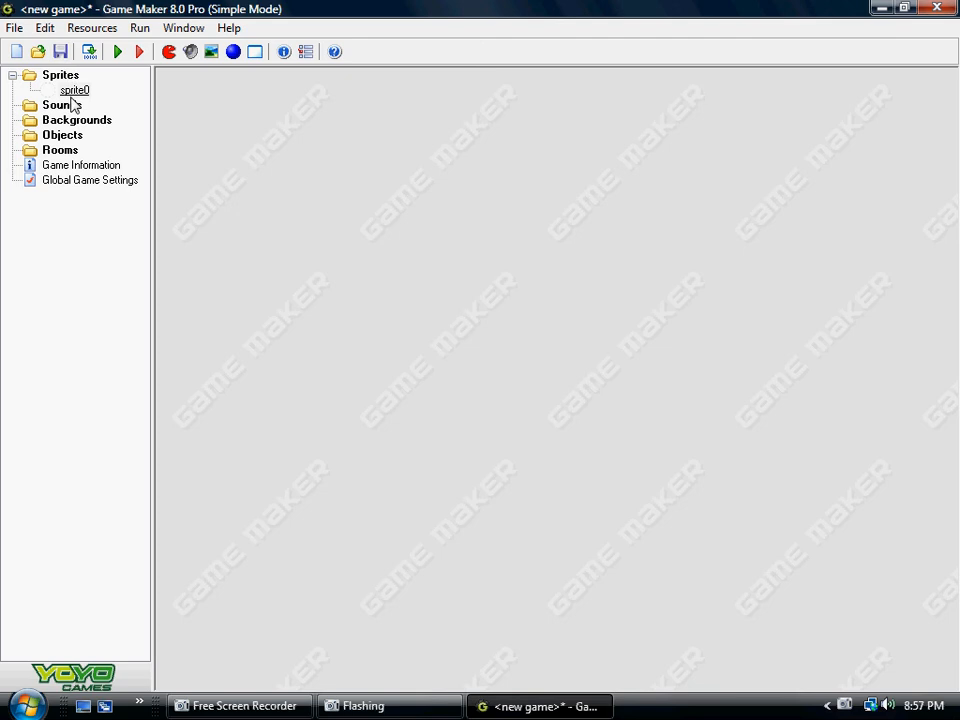
pyautogui.rightClick(72, 92)
pyautogui.click(132, 148)
pyautogui.click(456, 391)
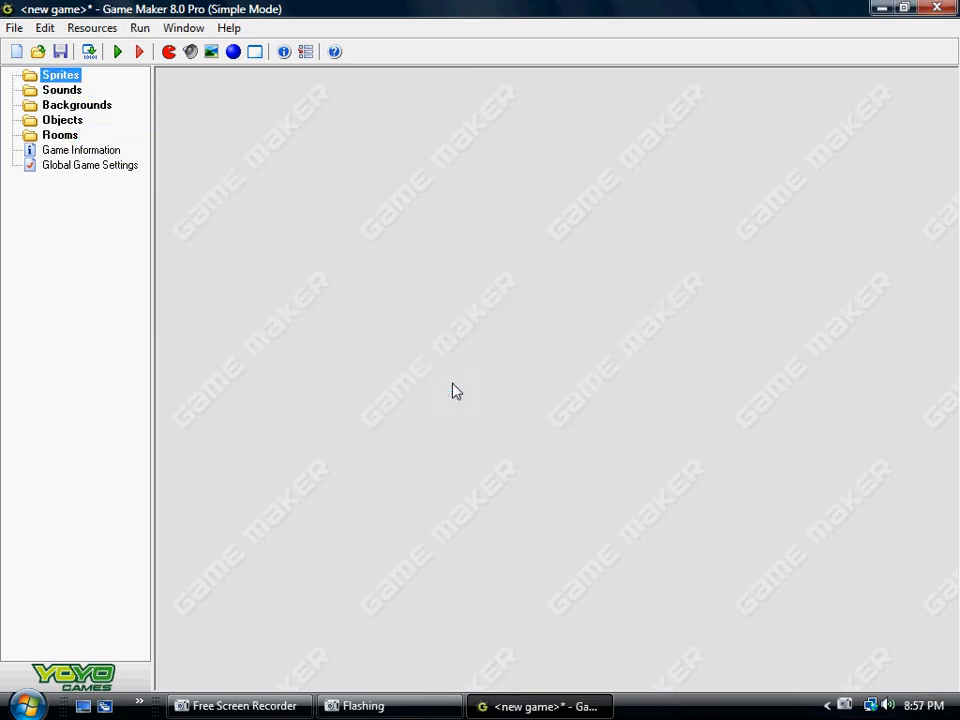
# - Create an empty sprite without loading an image and delete it again
pyautogui.click(169, 53)
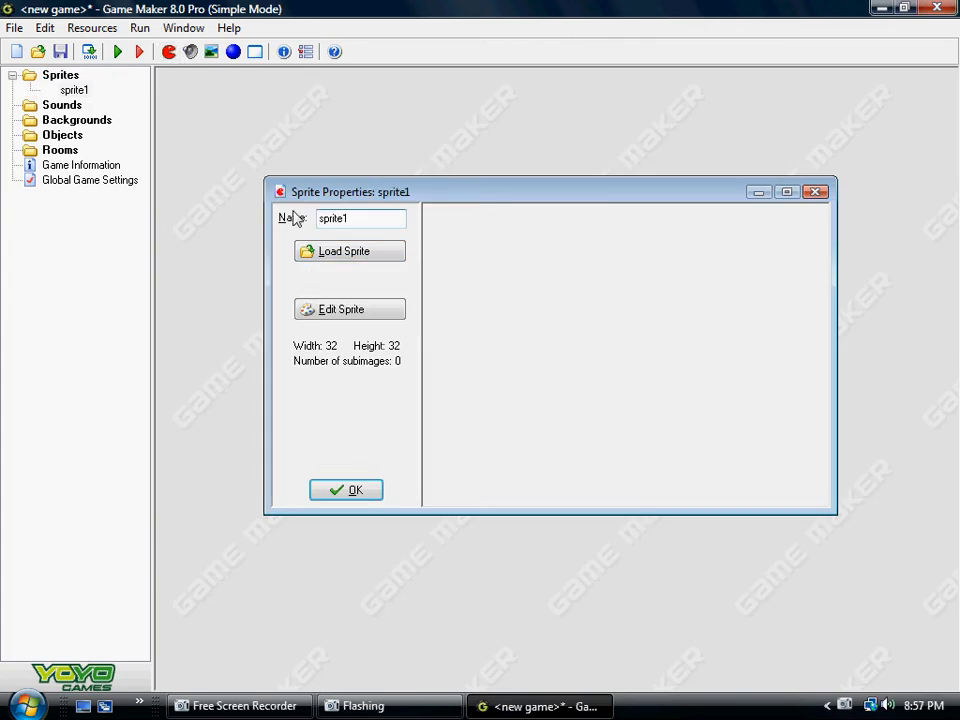
pyautogui.moveTo(557, 186); pyautogui.dragTo(508, 164)
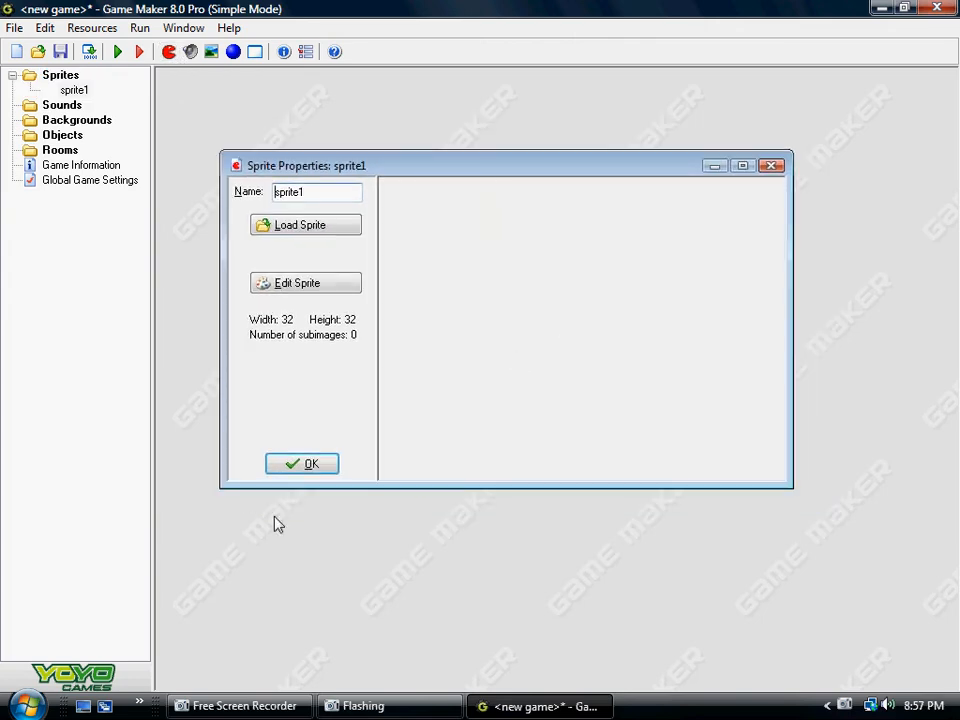
pyautogui.click(331, 468)
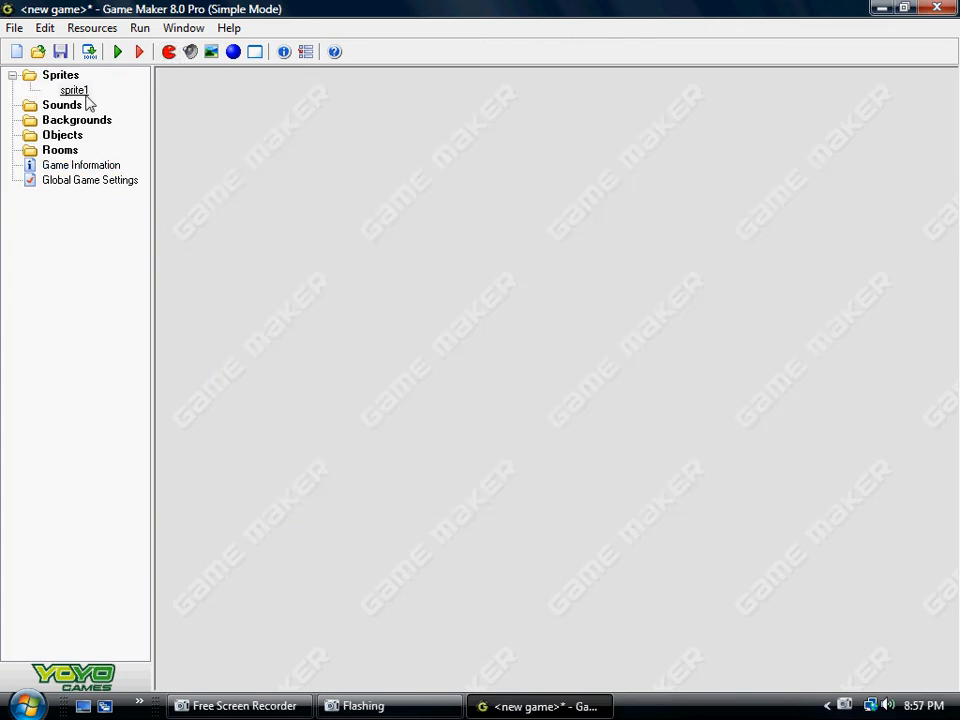
pyautogui.rightClick(84, 92)
pyautogui.click(116, 148)
pyautogui.click(452, 395)
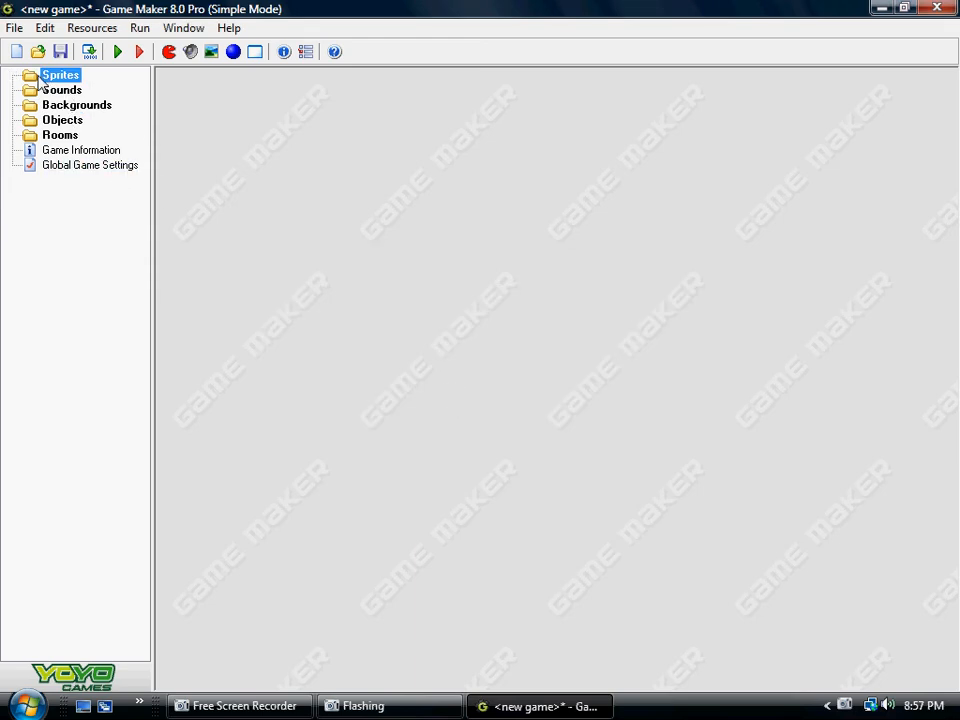
# - Widen the resource tree and create an empty sprite in the Sprites folder, accepting it without loading an image
pyautogui.moveTo(155, 165); pyautogui.dragTo(184, 165)
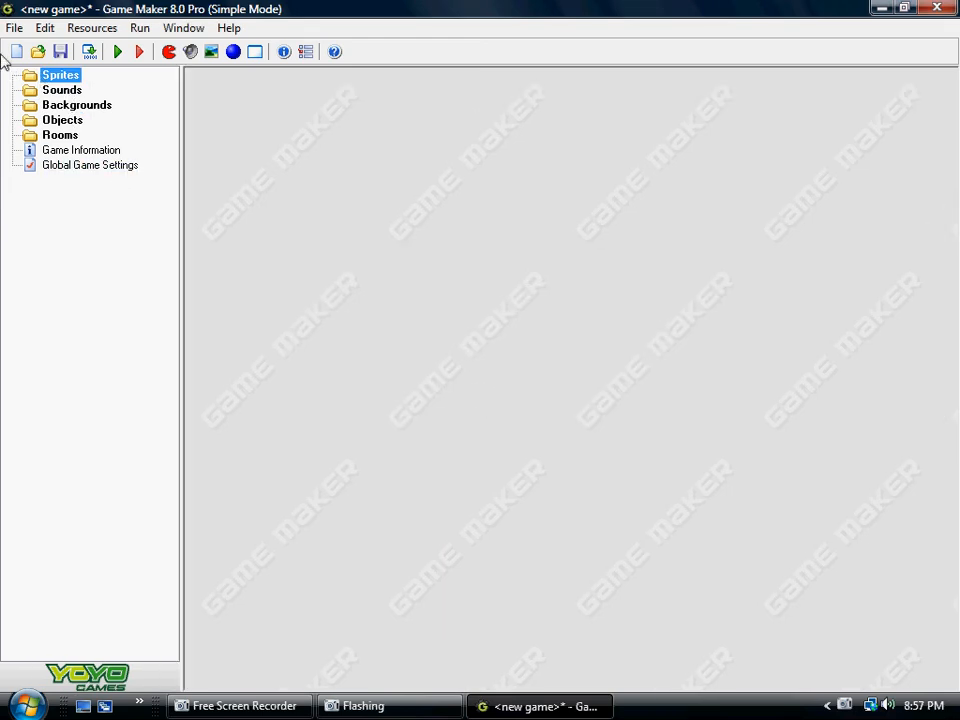
pyautogui.rightClick(62, 76)
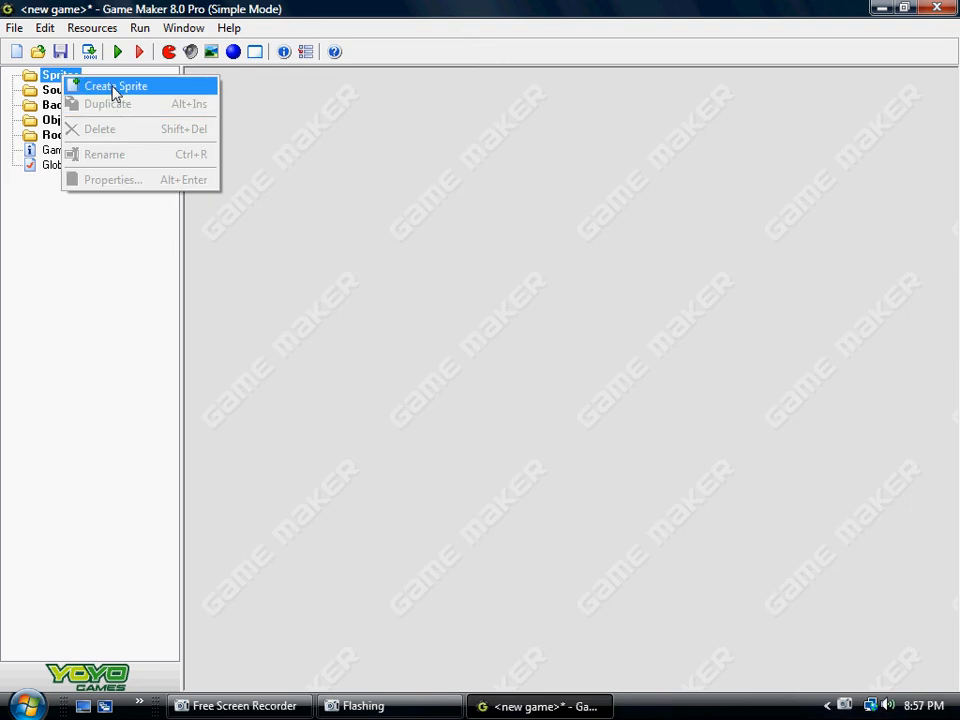
pyautogui.click(115, 88)
pyautogui.moveTo(416, 214); pyautogui.dragTo(471, 115)
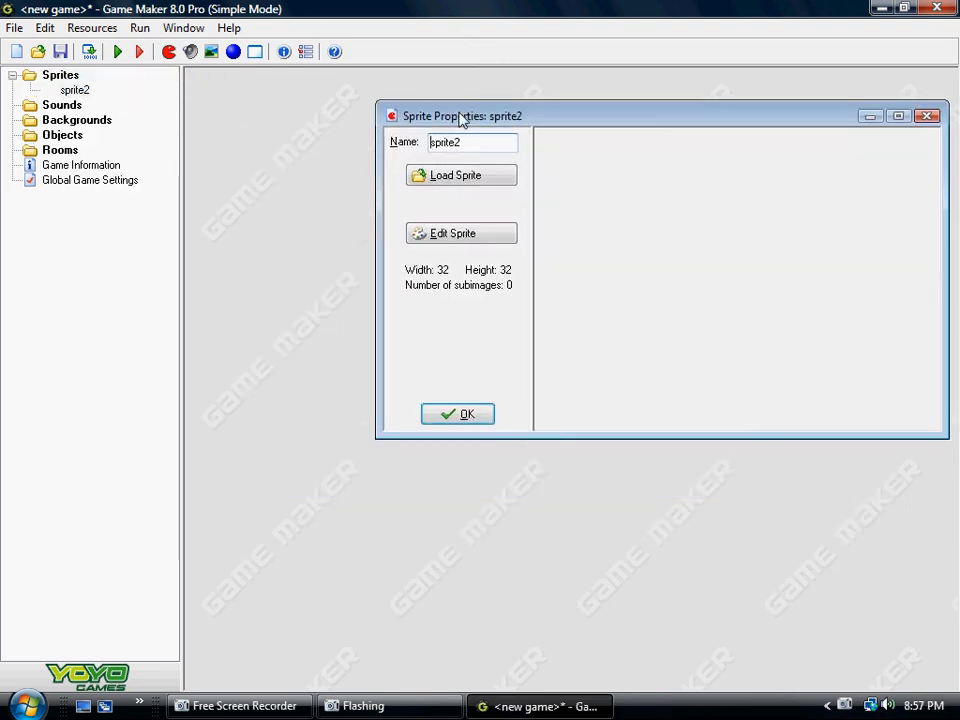
pyautogui.click(462, 414)
# - Delete sprite2 from the game's resources
pyautogui.rightClick(78, 91)
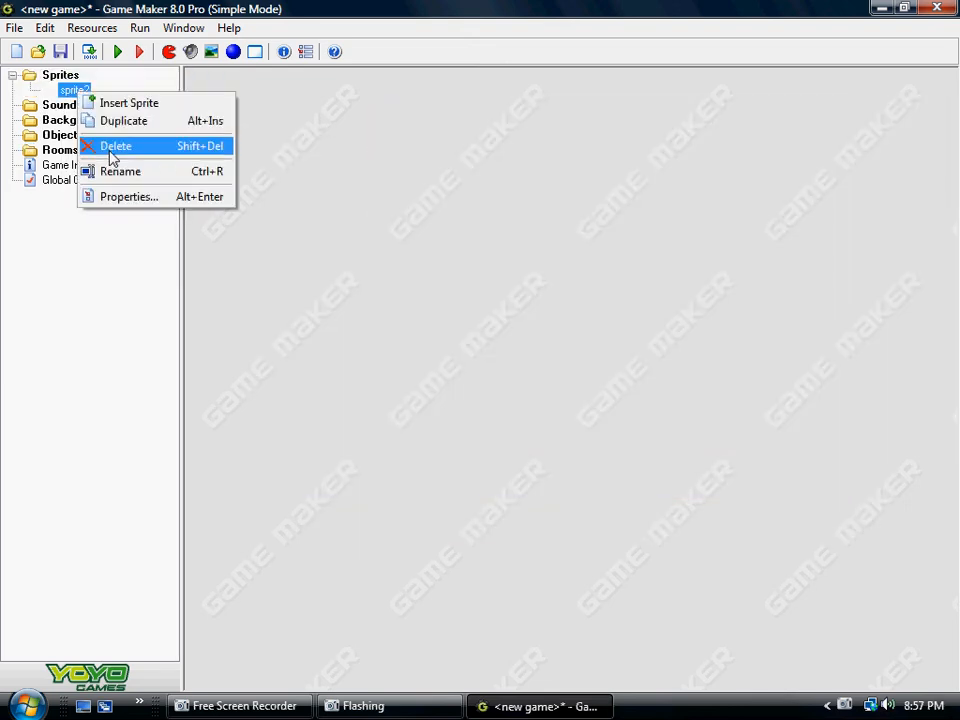
pyautogui.click(85, 279)
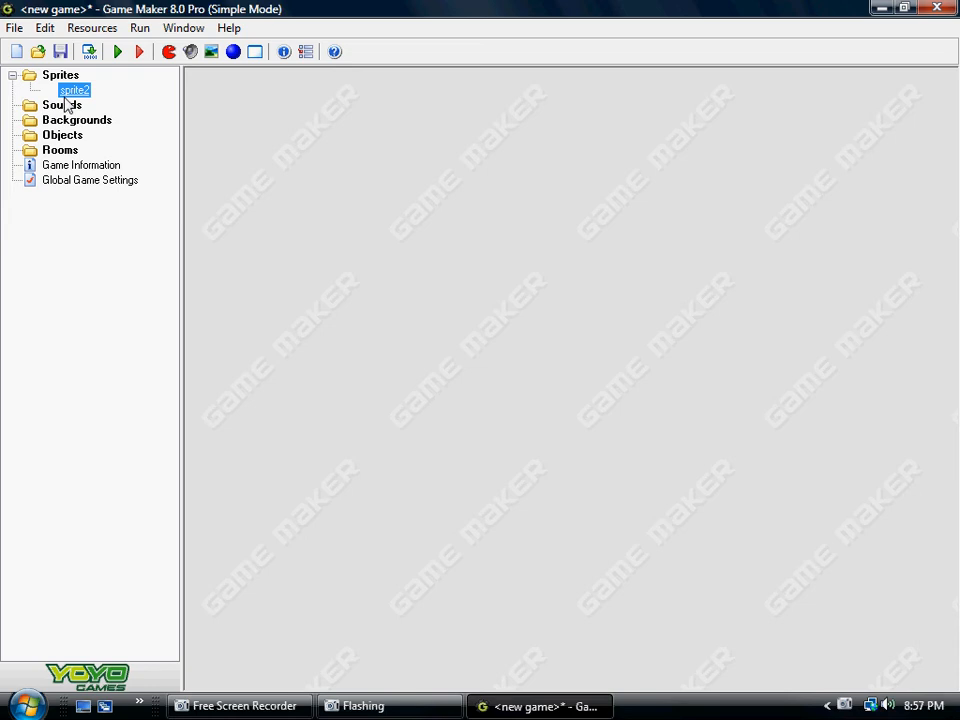
pyautogui.rightClick(75, 92)
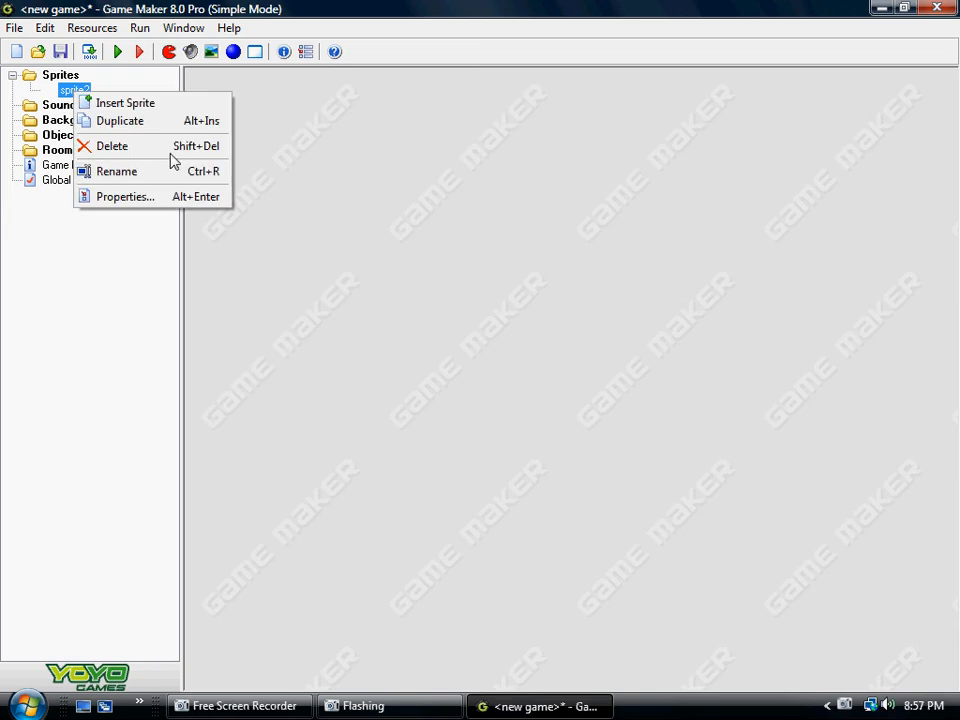
pyautogui.click(165, 145)
pyautogui.click(439, 394)
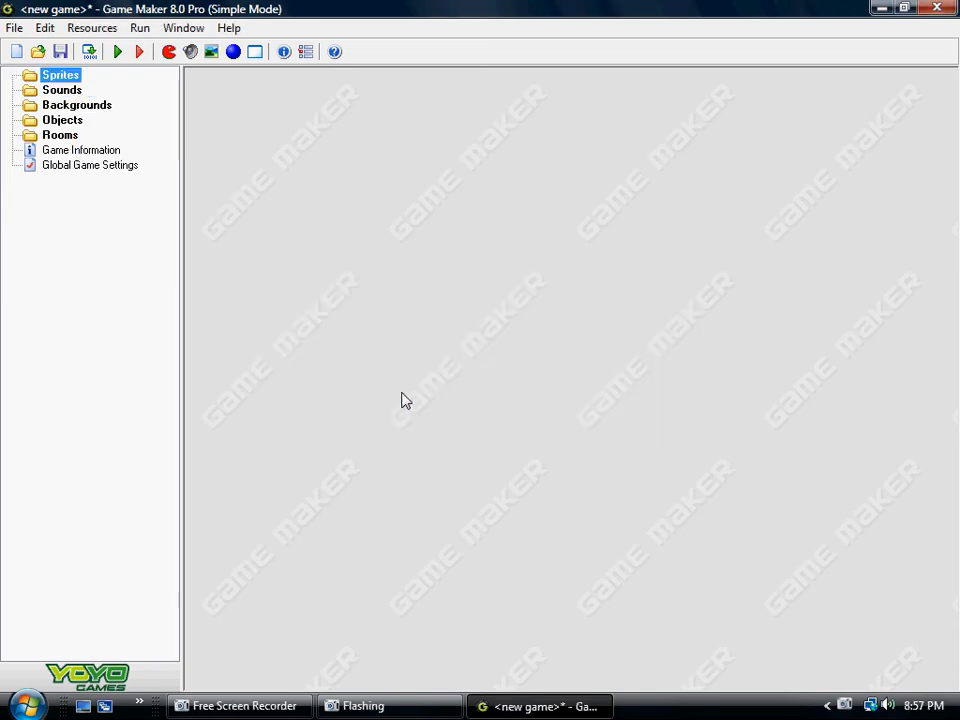
# - Create another empty sprite, accept its default properties and delete it from the resources again
pyautogui.click(91, 29)
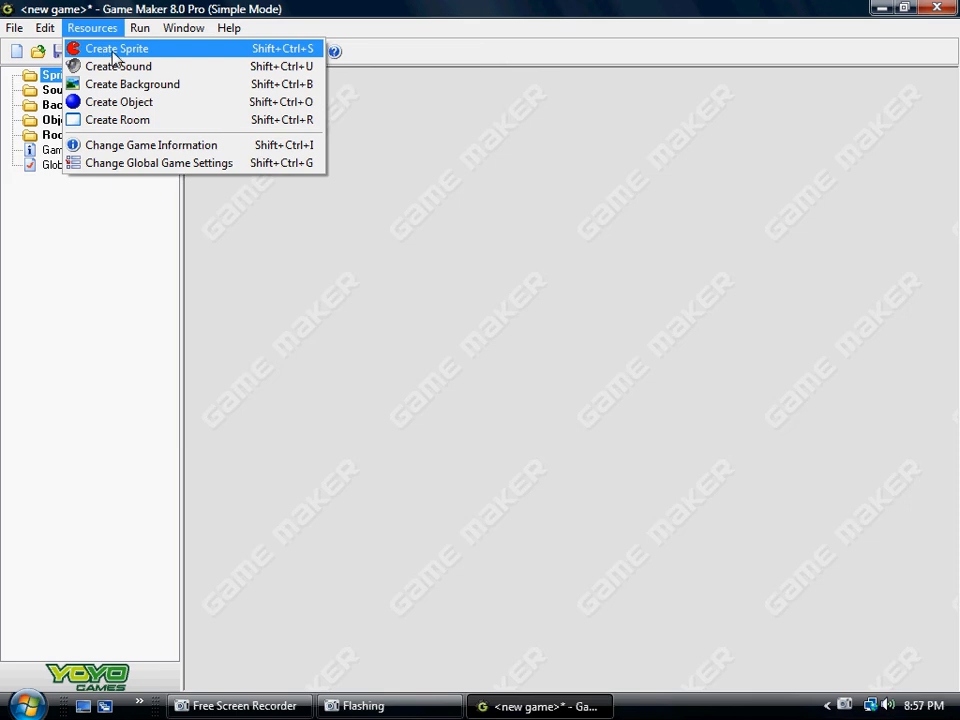
pyautogui.click(80, 44)
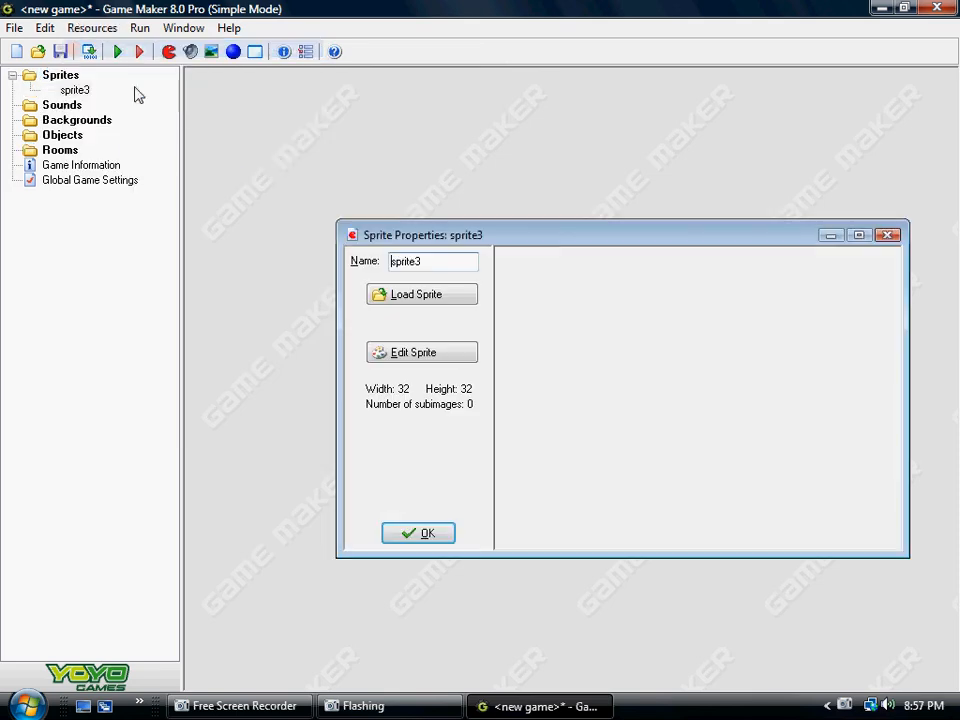
pyautogui.click(427, 533)
pyautogui.rightClick(74, 90)
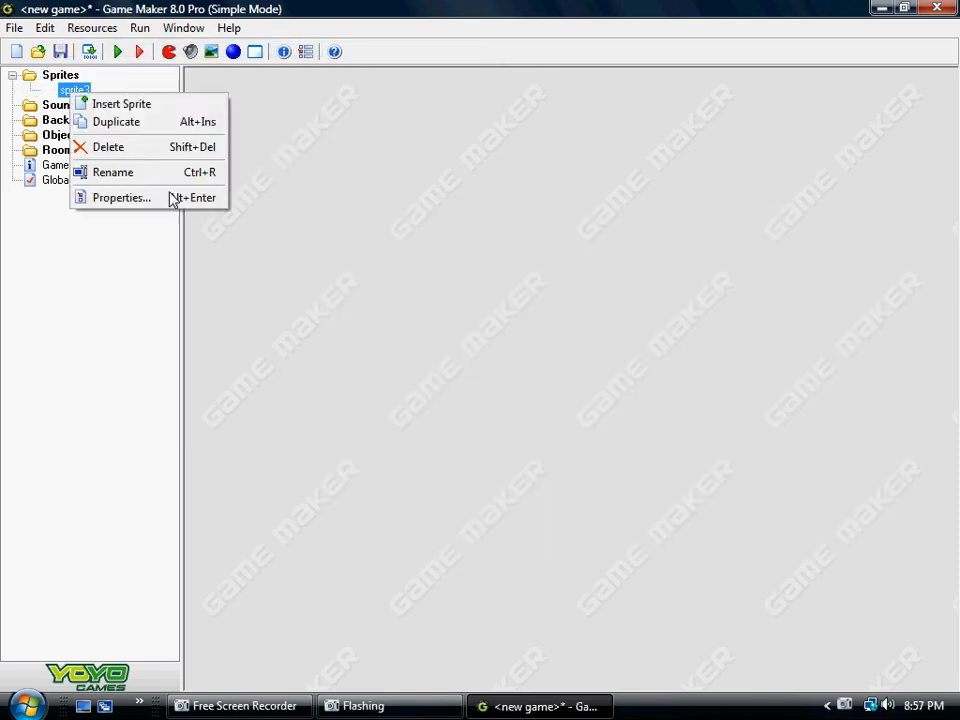
pyautogui.click(150, 152)
pyautogui.click(470, 392)
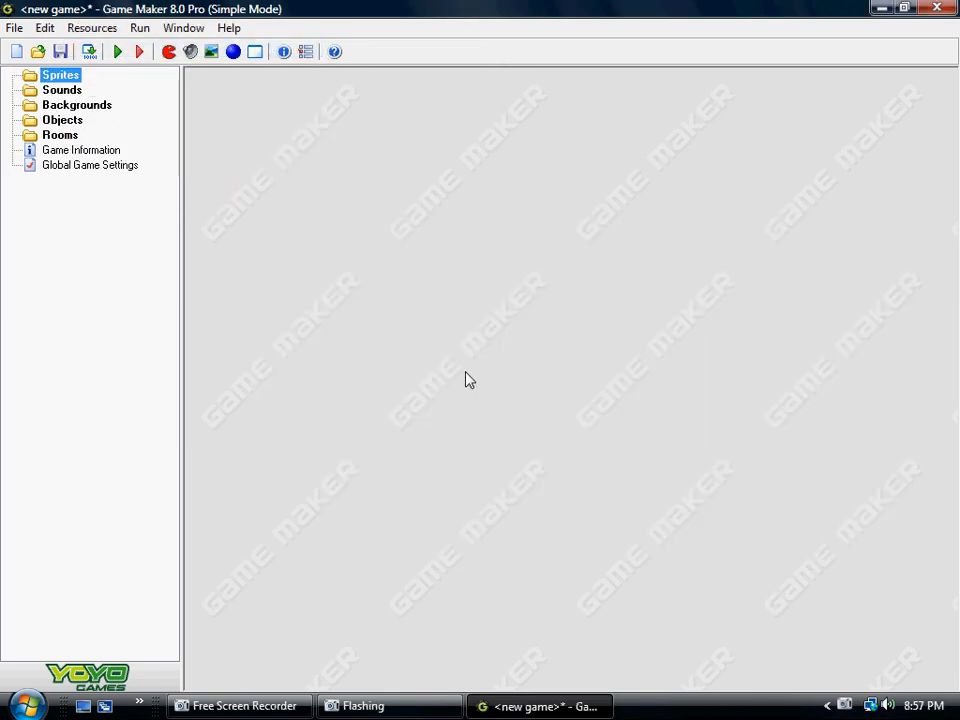
# - Create an object and assign it a new empty sprite from within its properties
pyautogui.click(233, 51)
pyautogui.moveTo(435, 262); pyautogui.dragTo(323, 160)
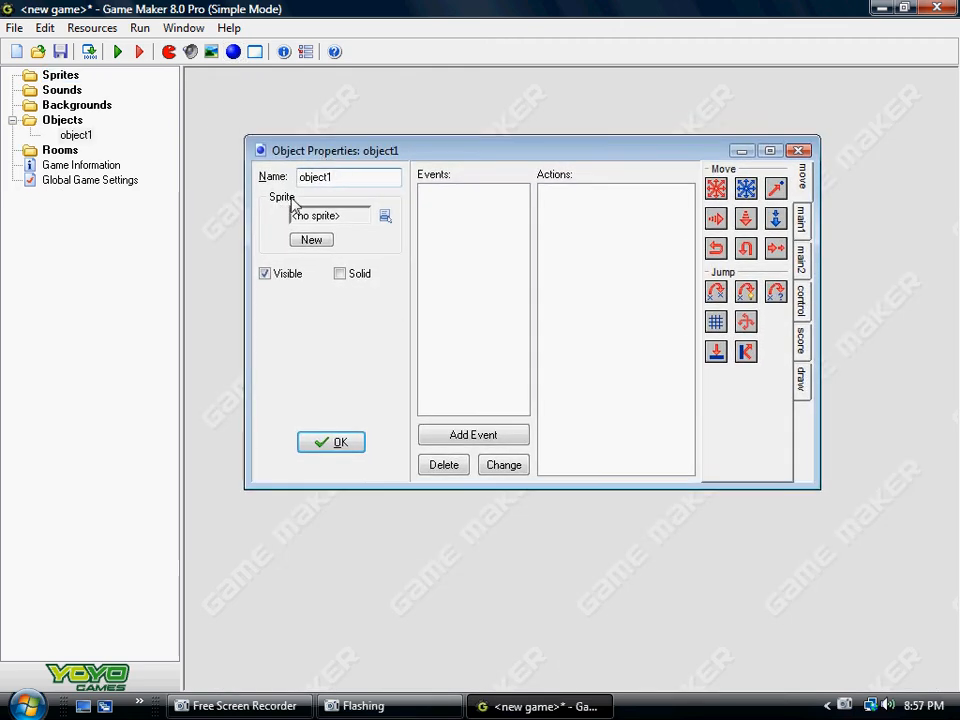
pyautogui.click(311, 240)
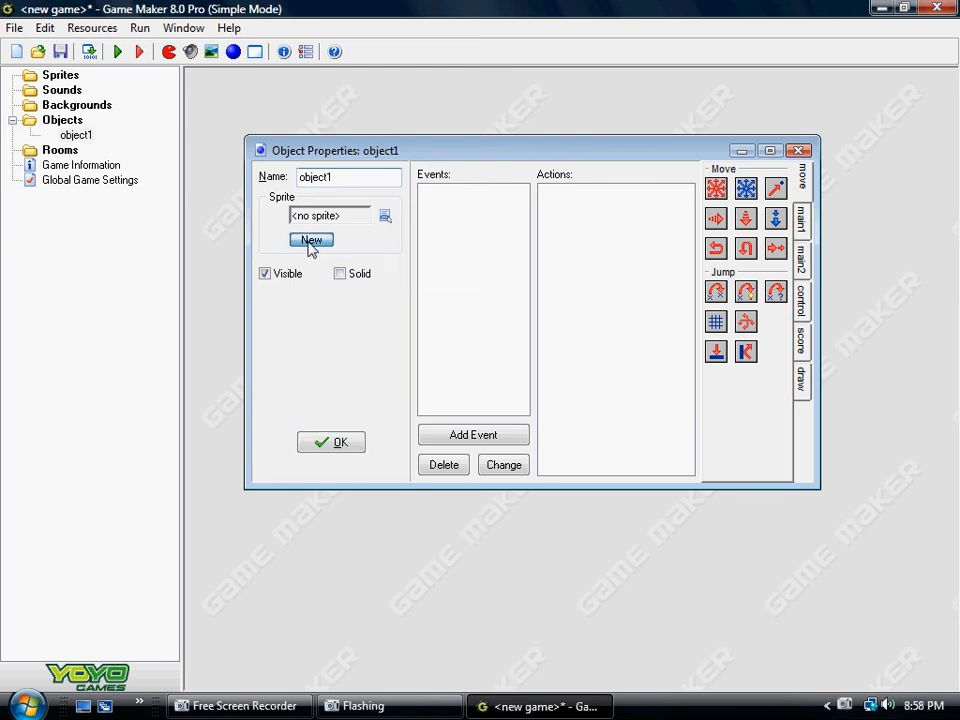
pyautogui.moveTo(501, 289); pyautogui.dragTo(265, 190)
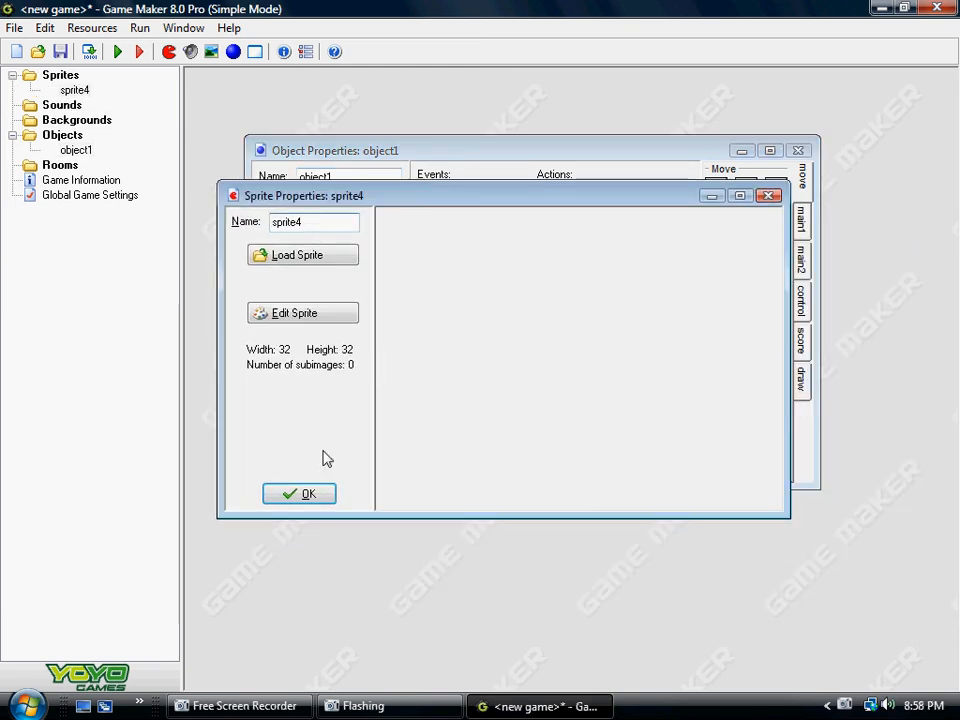
pyautogui.click(315, 493)
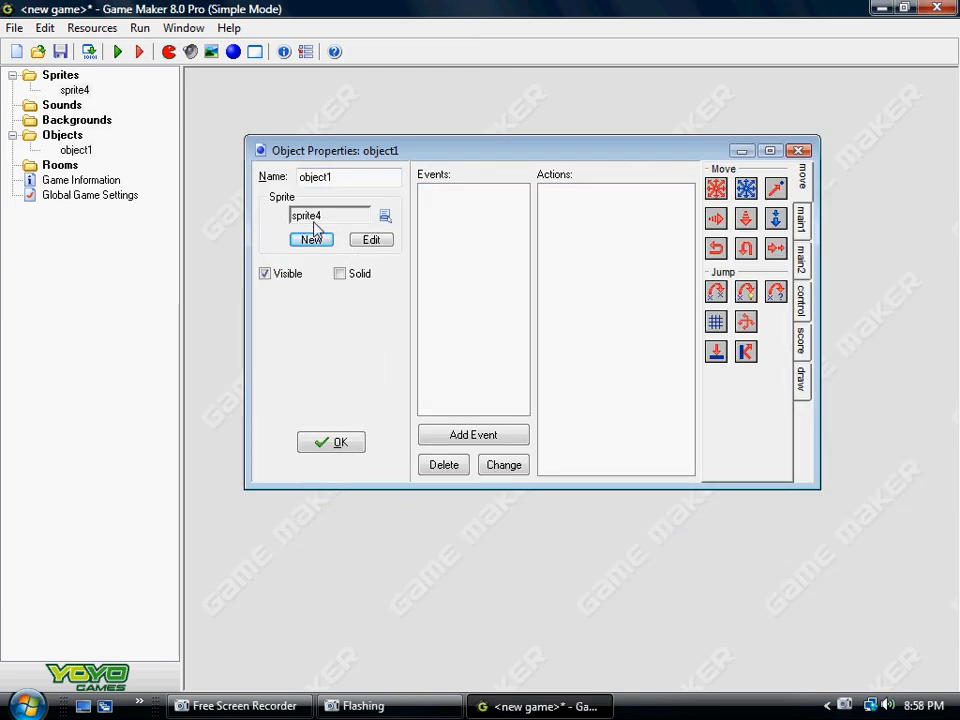
# - Look at the object's name and its assigned sprite's properties, and accept both the sprite and the object
pyautogui.moveTo(332, 186); pyautogui.dragTo(296, 188)
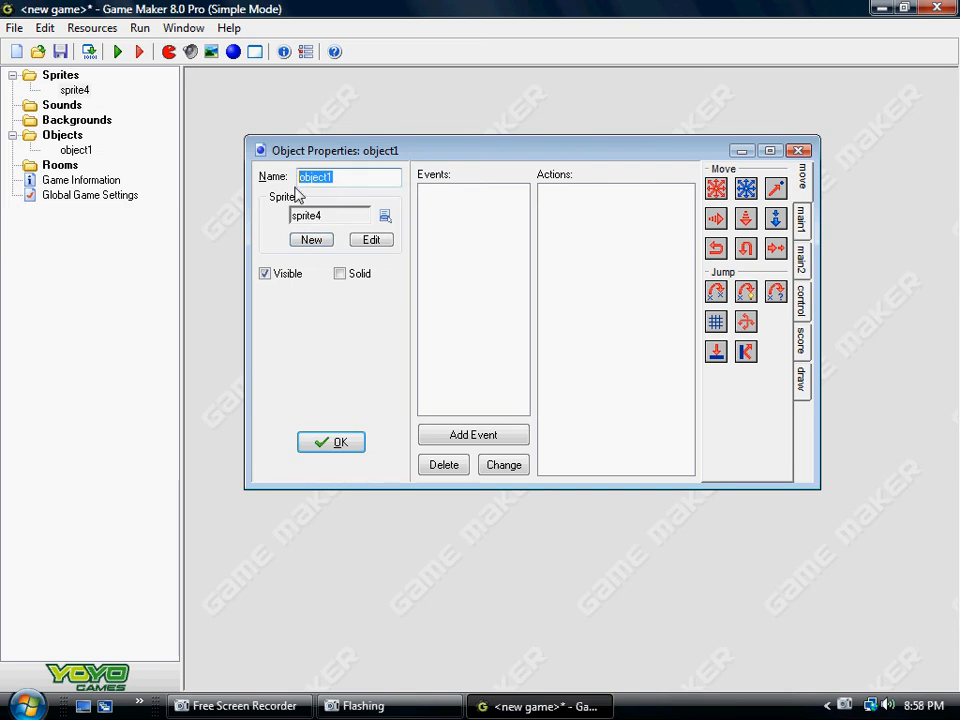
pyautogui.click(339, 179)
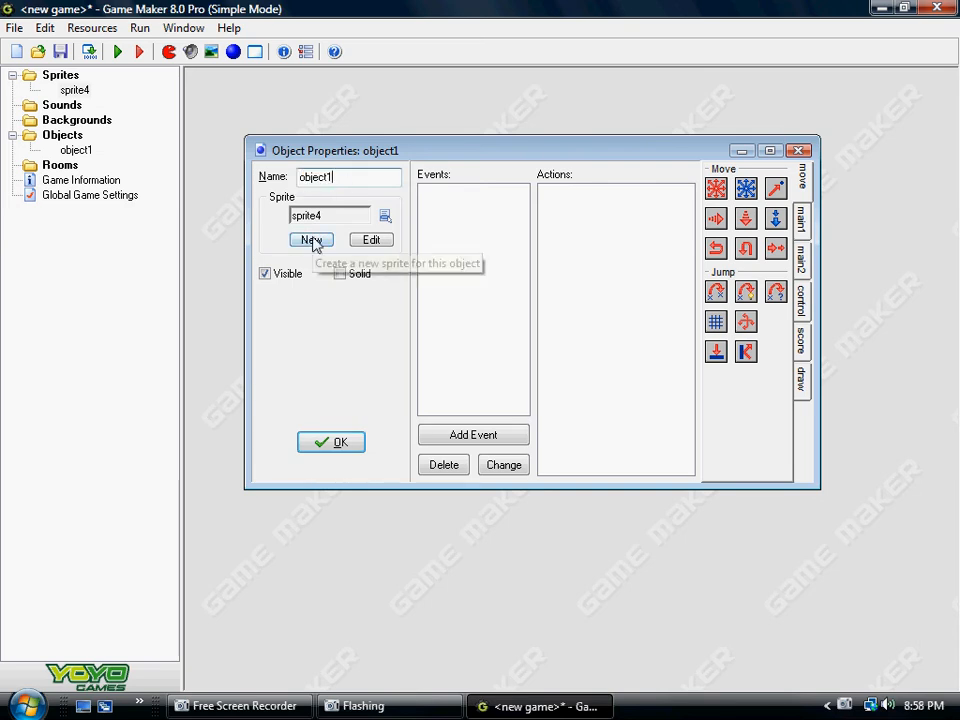
pyautogui.click(369, 241)
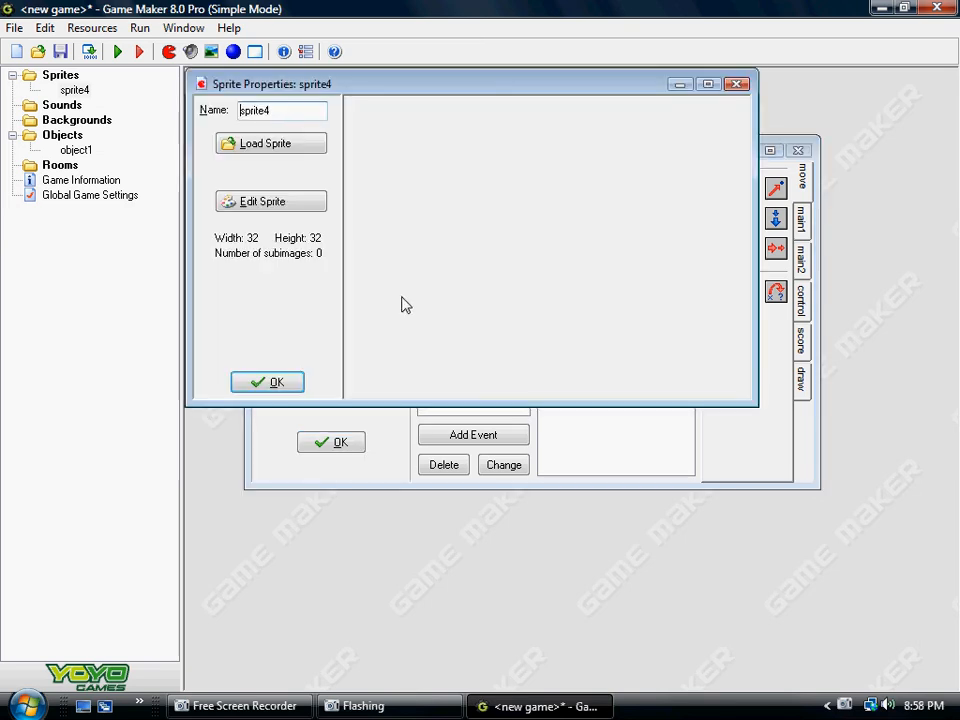
pyautogui.moveTo(328, 88); pyautogui.dragTo(374, 300)
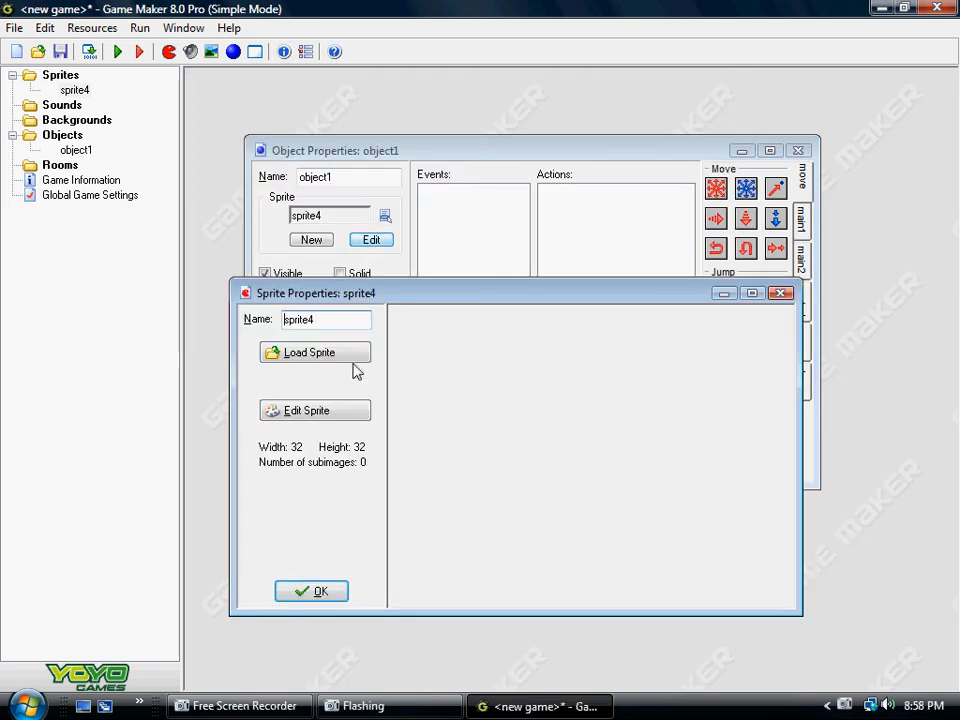
pyautogui.click(318, 590)
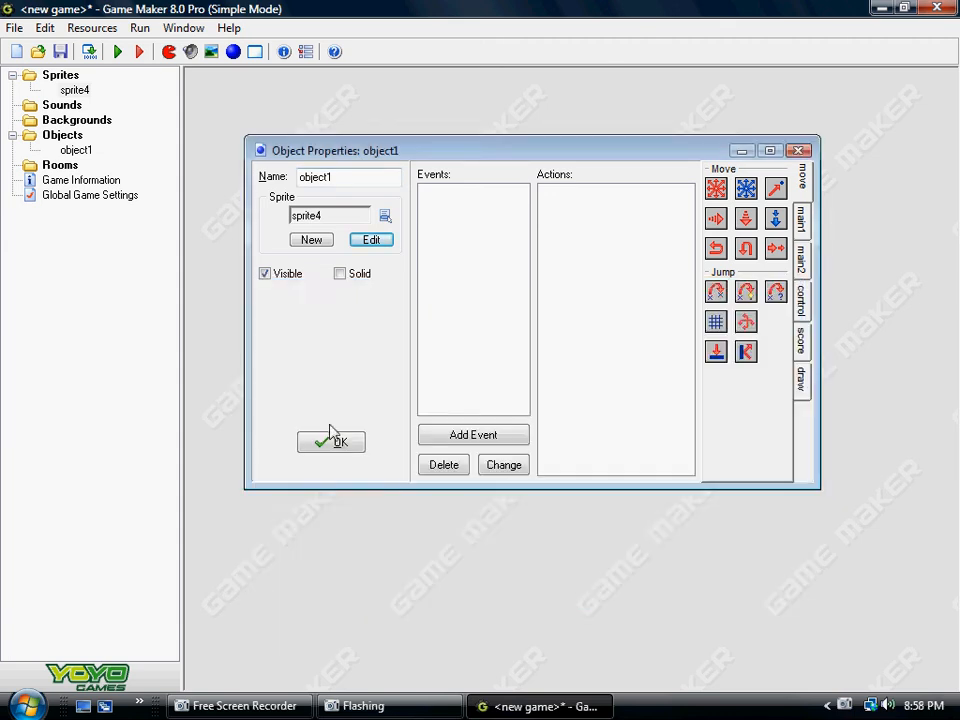
pyautogui.click(332, 439)
# - Delete sprite4 and object1 from the game's resources
pyautogui.rightClick(72, 90)
pyautogui.click(111, 140)
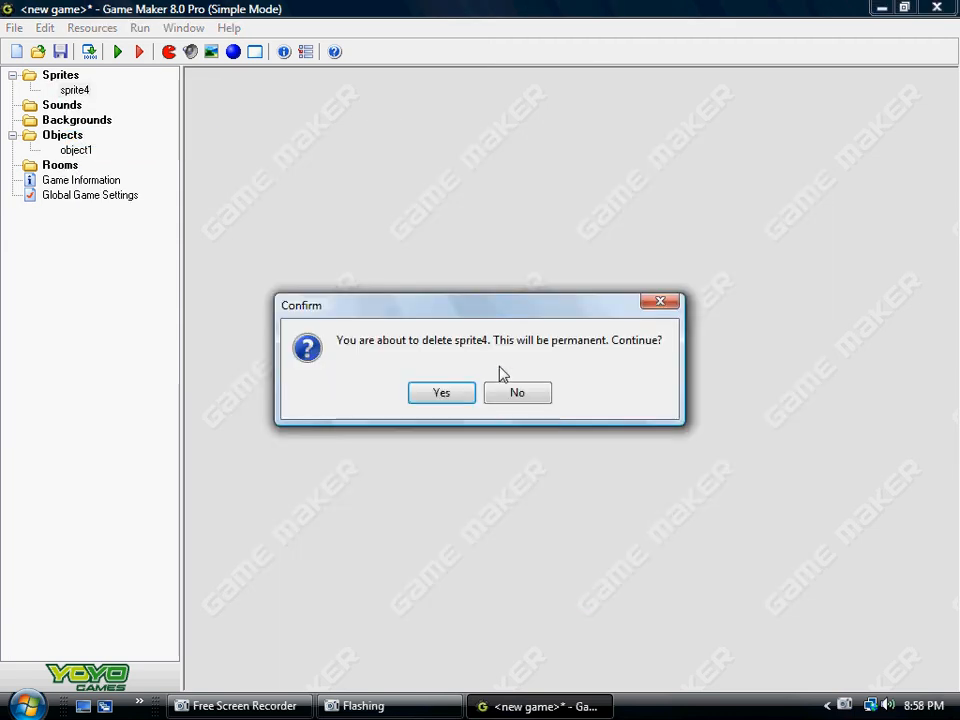
pyautogui.click(414, 401)
pyautogui.rightClick(78, 137)
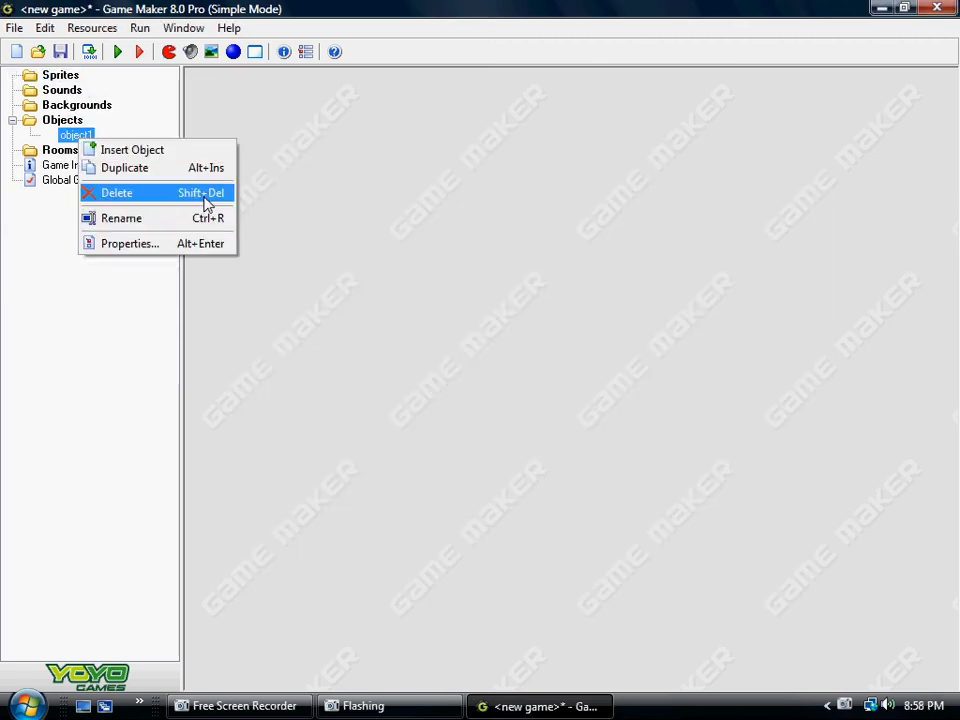
pyautogui.click(200, 194)
pyautogui.click(448, 392)
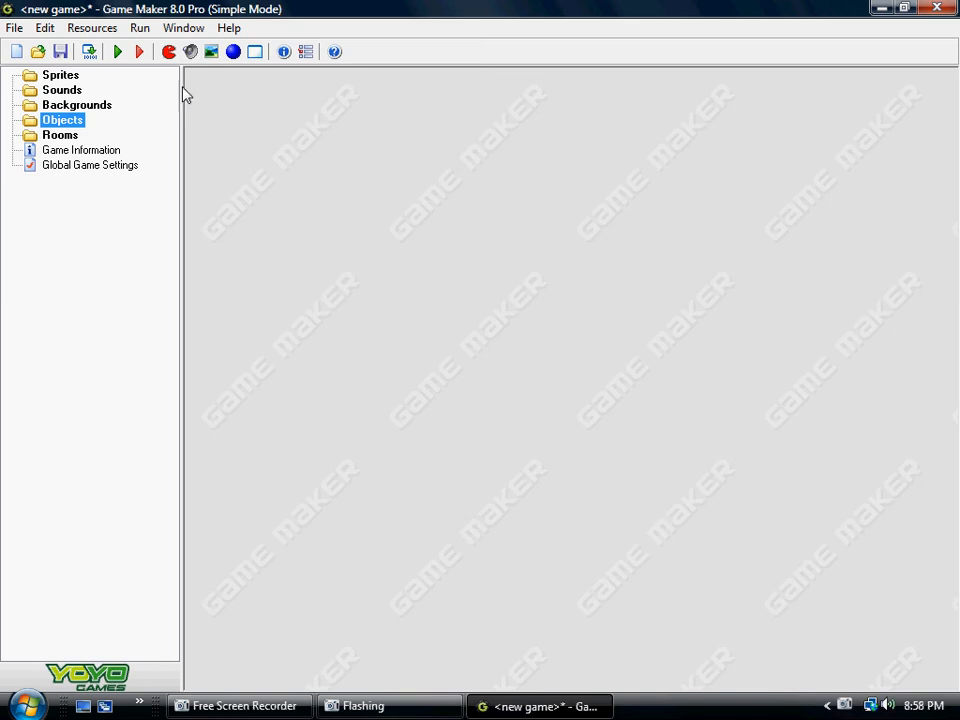
# - Create a sprite named player, load the player image from the Tutorial folder into it and accept the sprite
pyautogui.click(169, 51)
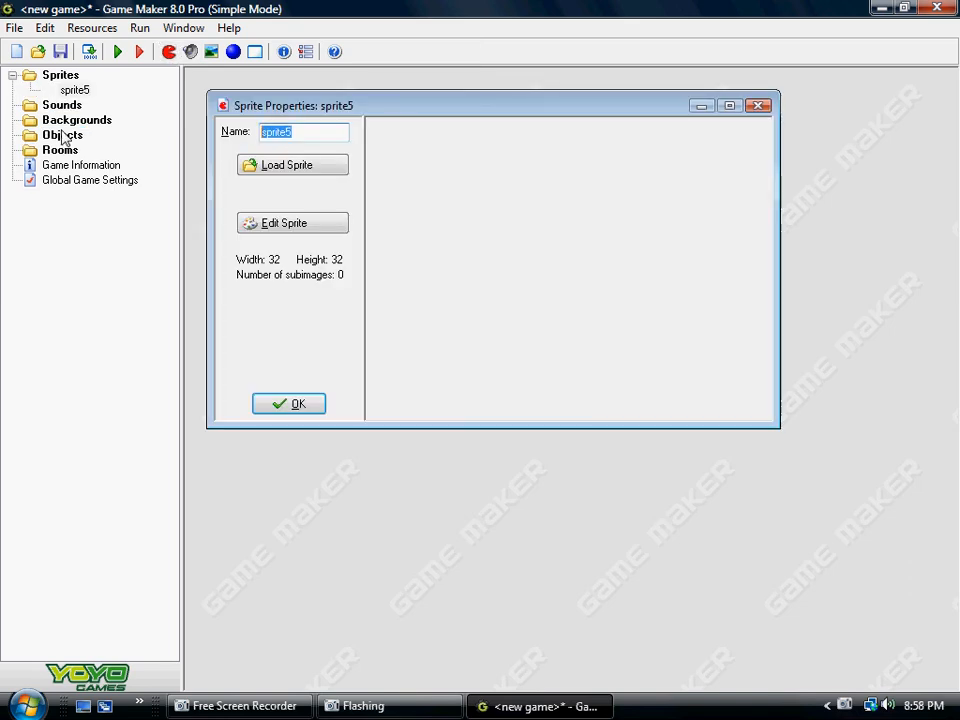
pyautogui.write('player')
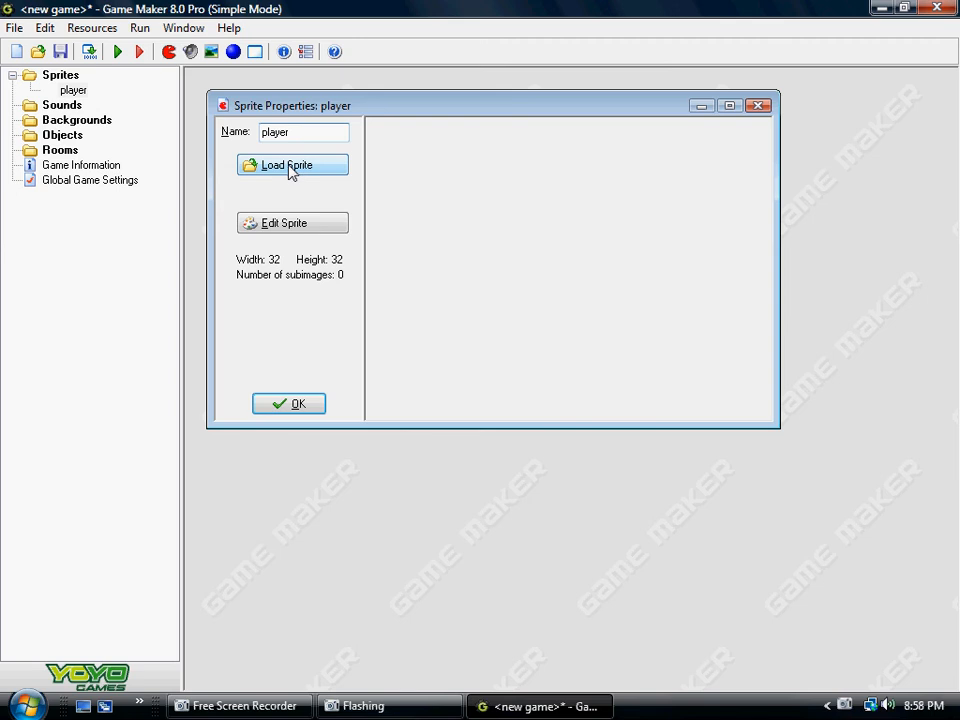
pyautogui.click(291, 167)
pyautogui.moveTo(366, 130)
pyautogui.mouseDown()
pyautogui.moveTo(363, 115)
pyautogui.moveTo(355, 132)
pyautogui.mouseUp()
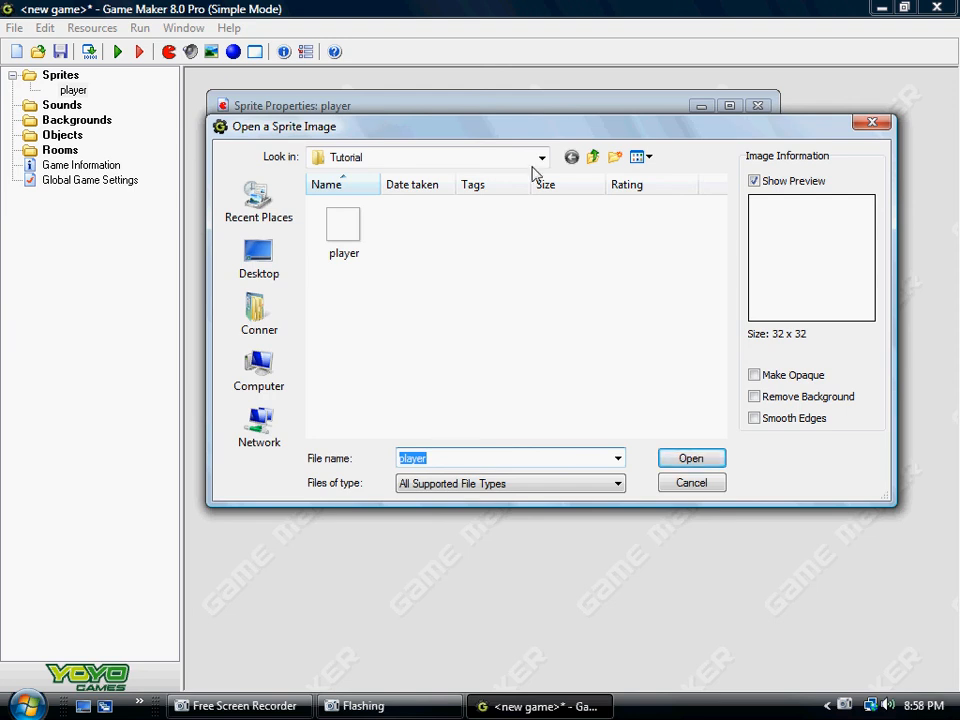
pyautogui.moveTo(487, 125); pyautogui.dragTo(493, 182)
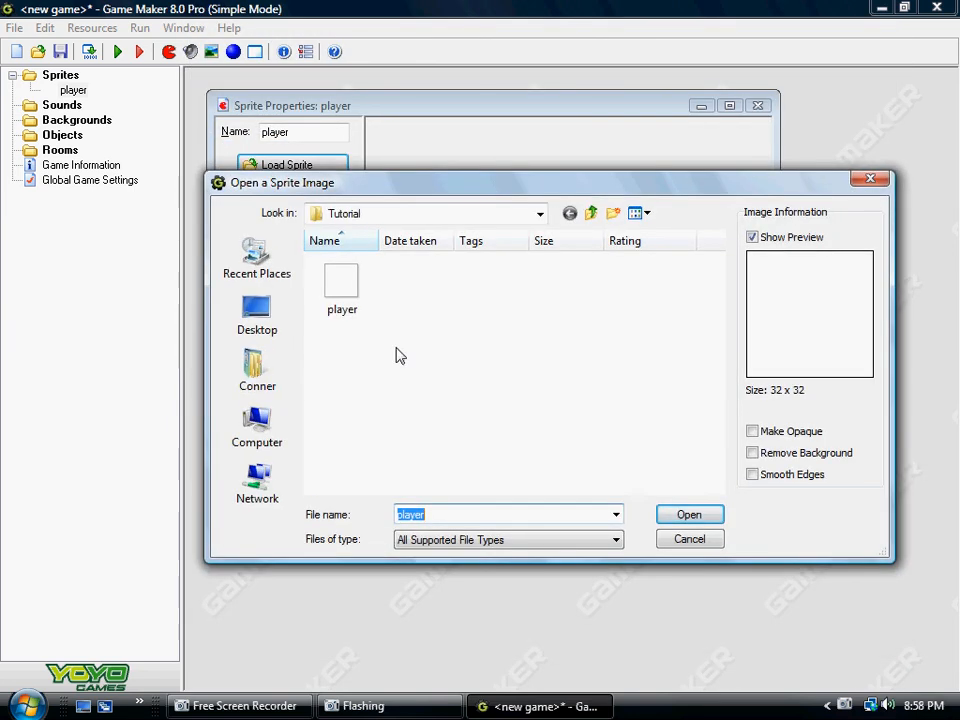
pyautogui.moveTo(463, 317); pyautogui.dragTo(360, 364)
pyautogui.click(345, 292)
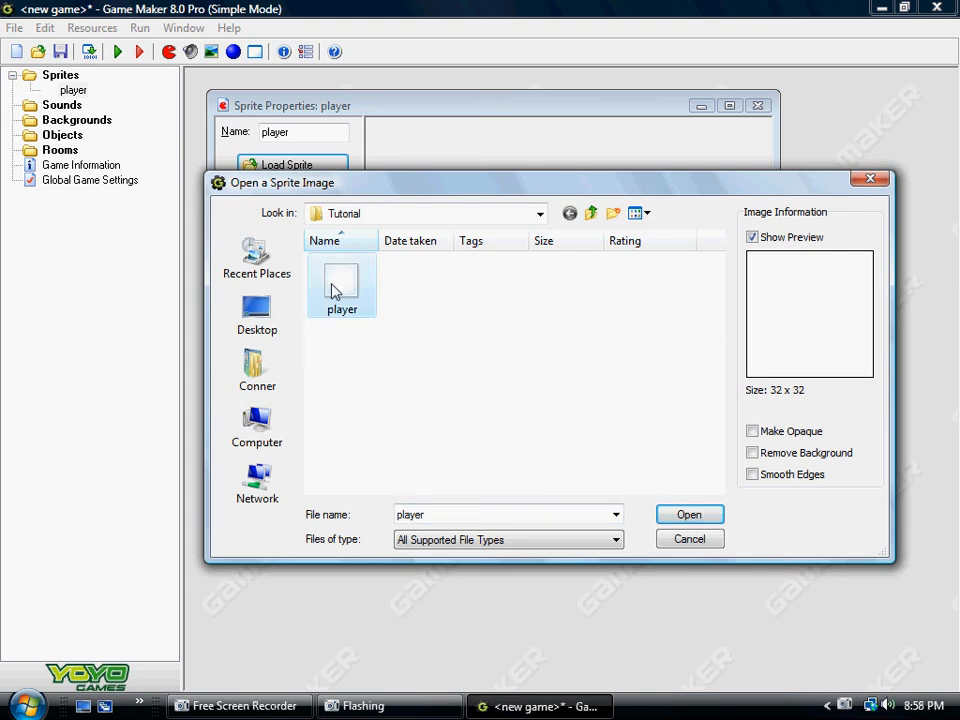
pyautogui.click(699, 516)
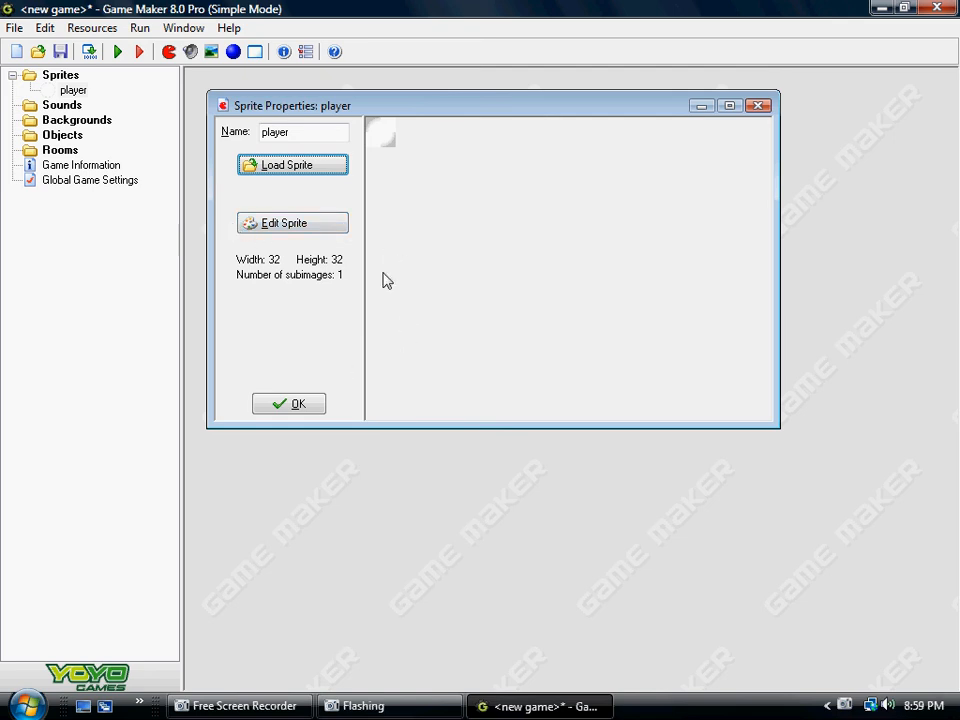
pyautogui.click(294, 405)
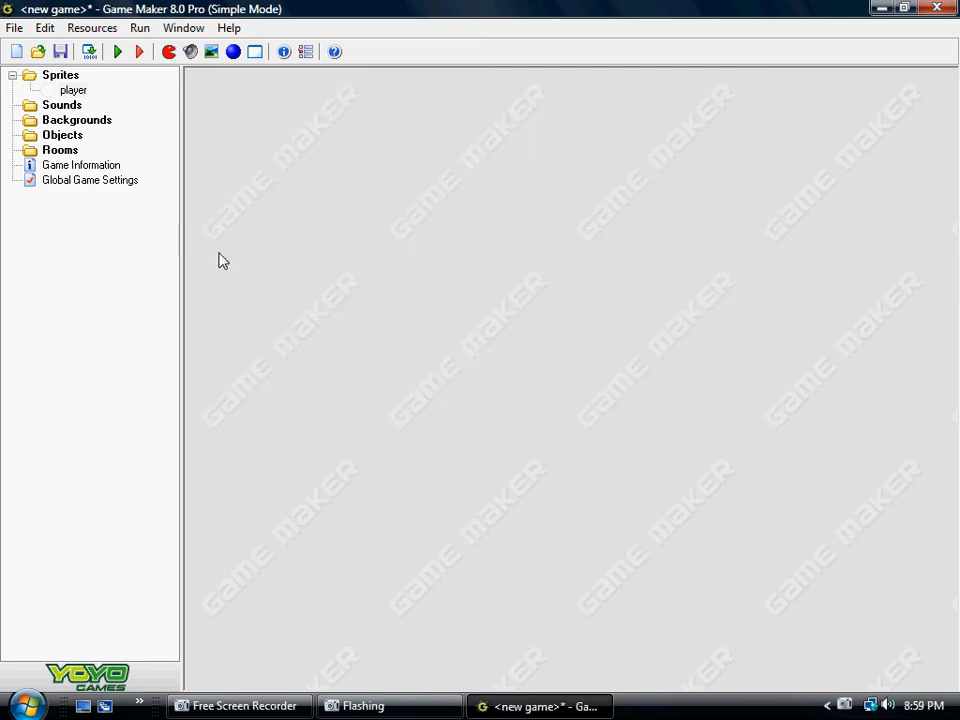
# - Create a sprite named enemy and accept it without loading an image
pyautogui.click(169, 53)
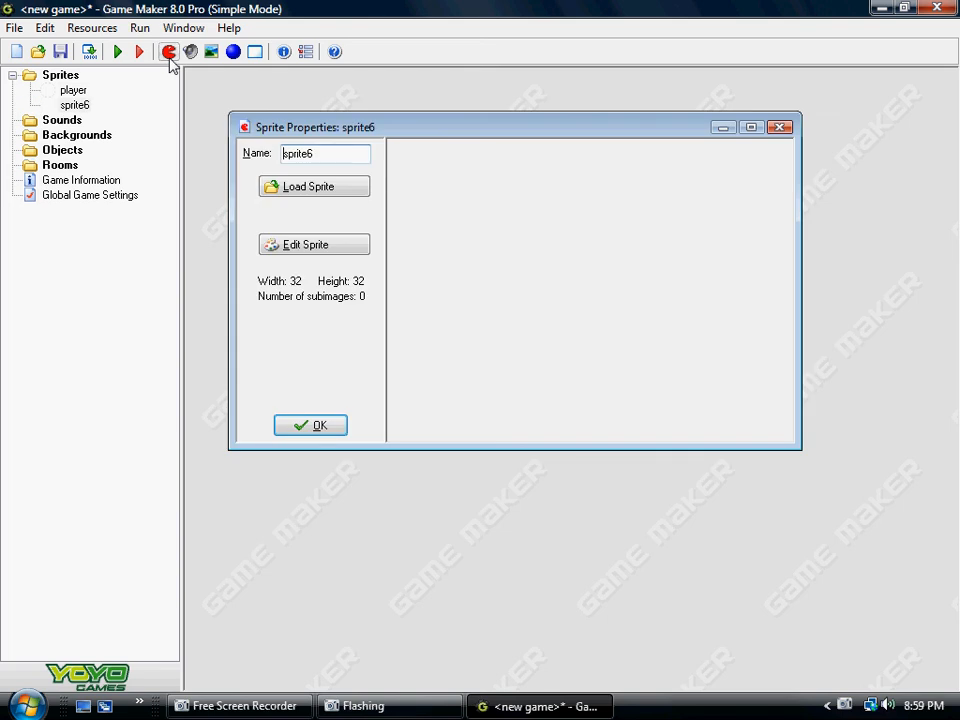
pyautogui.write('enemy')
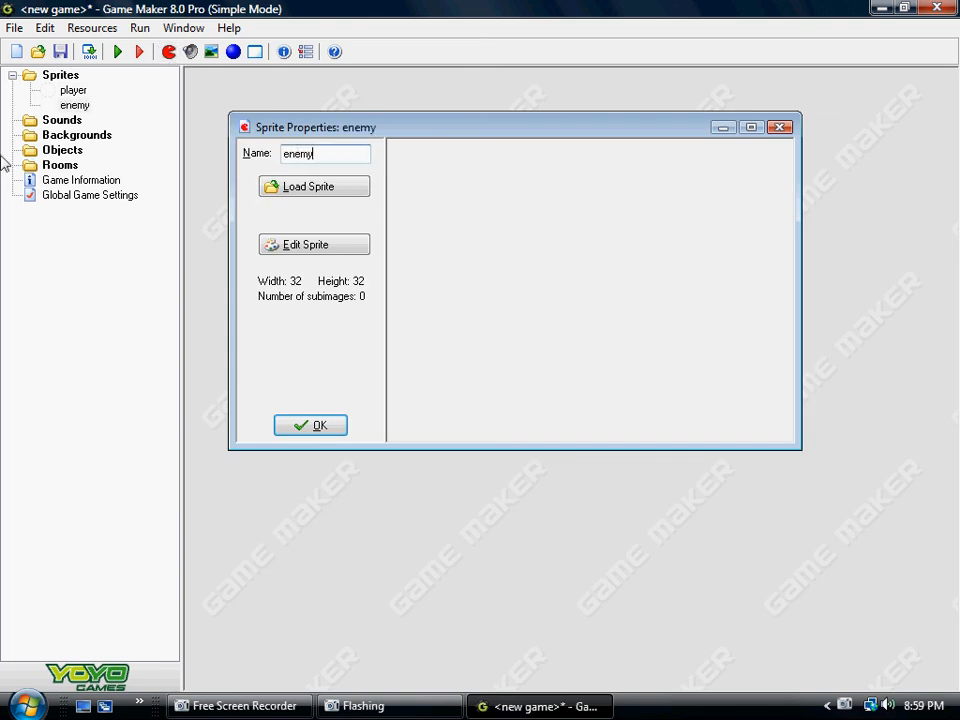
pyautogui.click(330, 430)
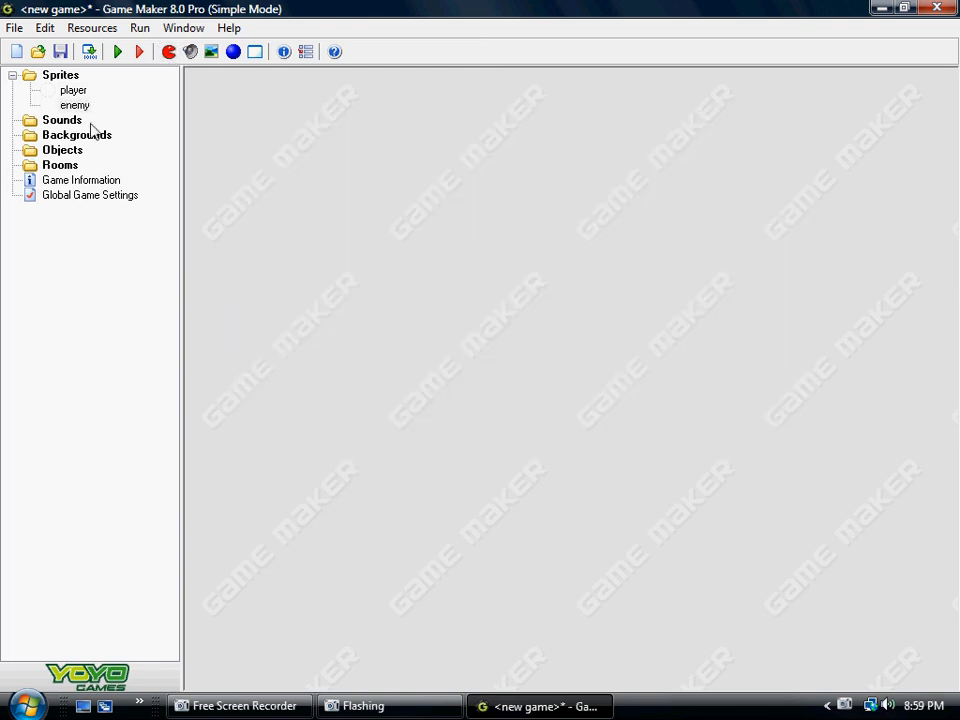
# - Check the player sprite's properties and load the player image into the enemy sprite
pyautogui.doubleClick(80, 95)
pyautogui.click(332, 446)
pyautogui.doubleClick(75, 105)
pyautogui.click(358, 229)
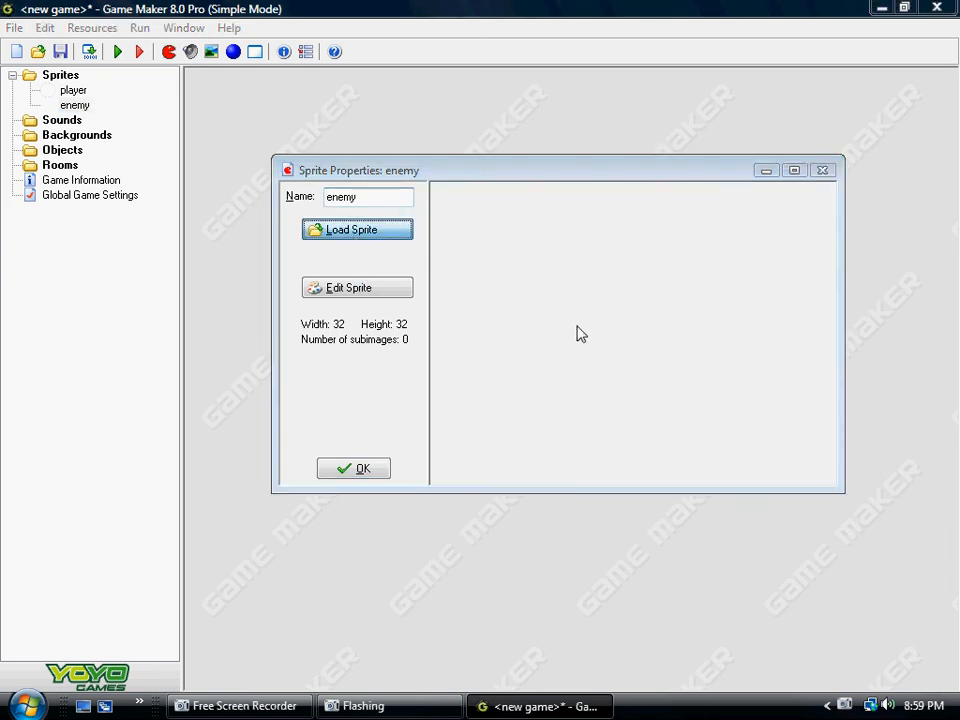
pyautogui.doubleClick(342, 280)
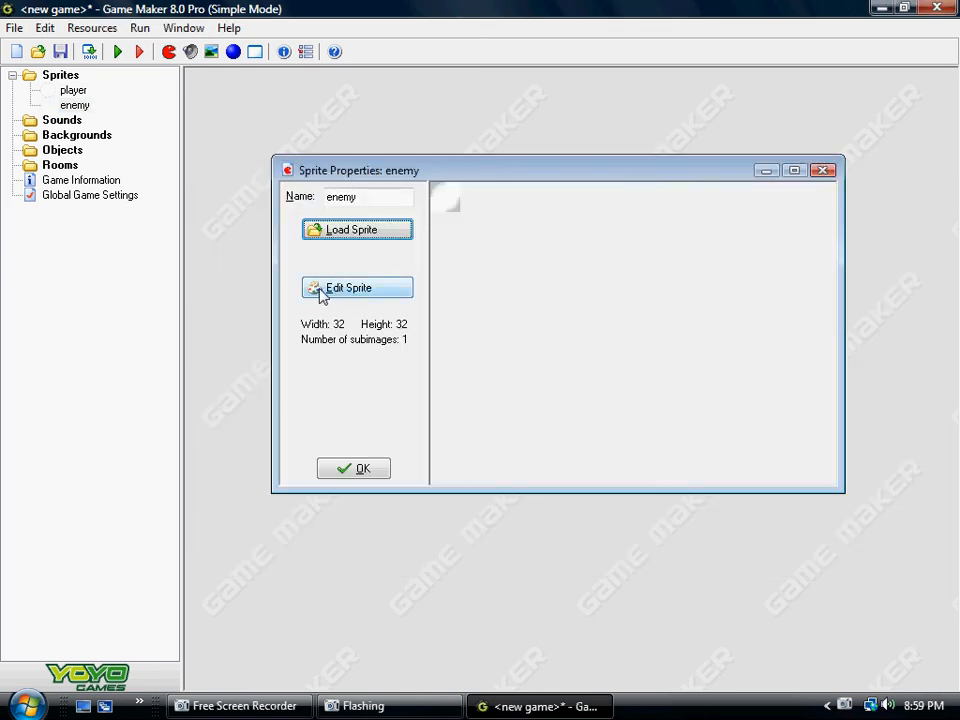
# - Load the player image from the Tutorial folder into the enemy sprite again
pyautogui.doubleClick(386, 200)
pyautogui.click(389, 200)
pyautogui.click(386, 229)
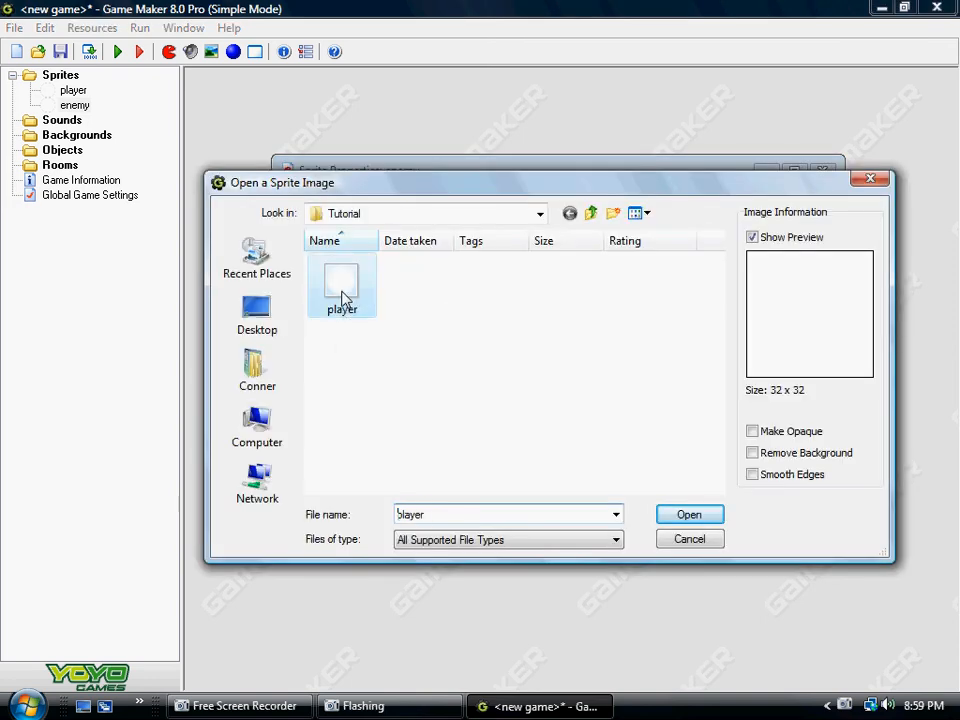
pyautogui.doubleClick(341, 290)
pyautogui.click(186, 95)
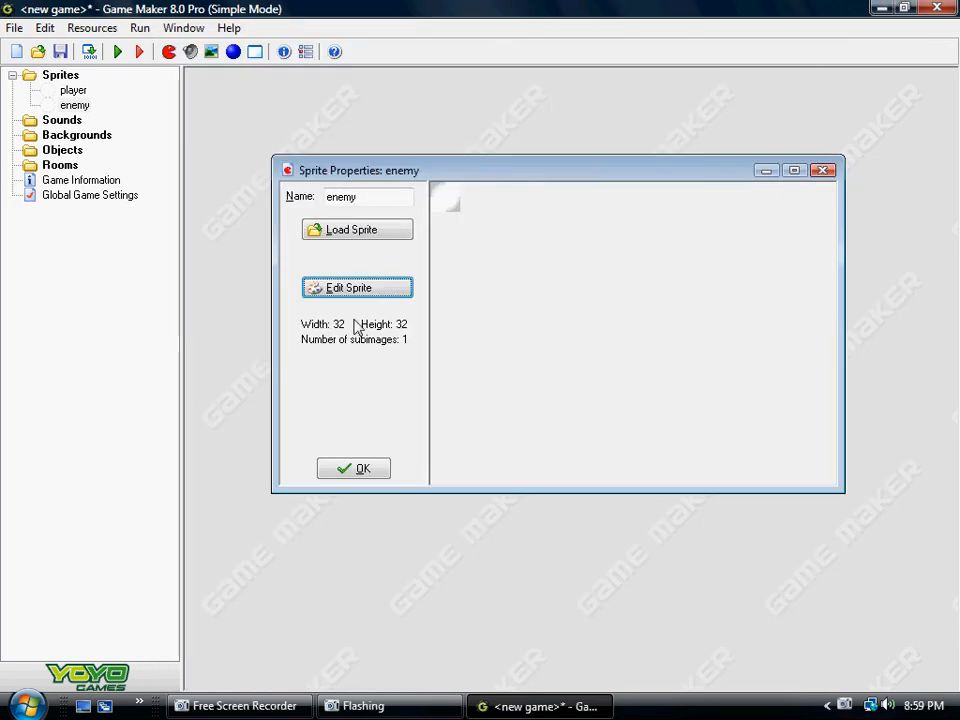
# - Turn the enemy sprite black by setting its intensity value to 0 for all images, and accept the sprite
pyautogui.click(372, 290)
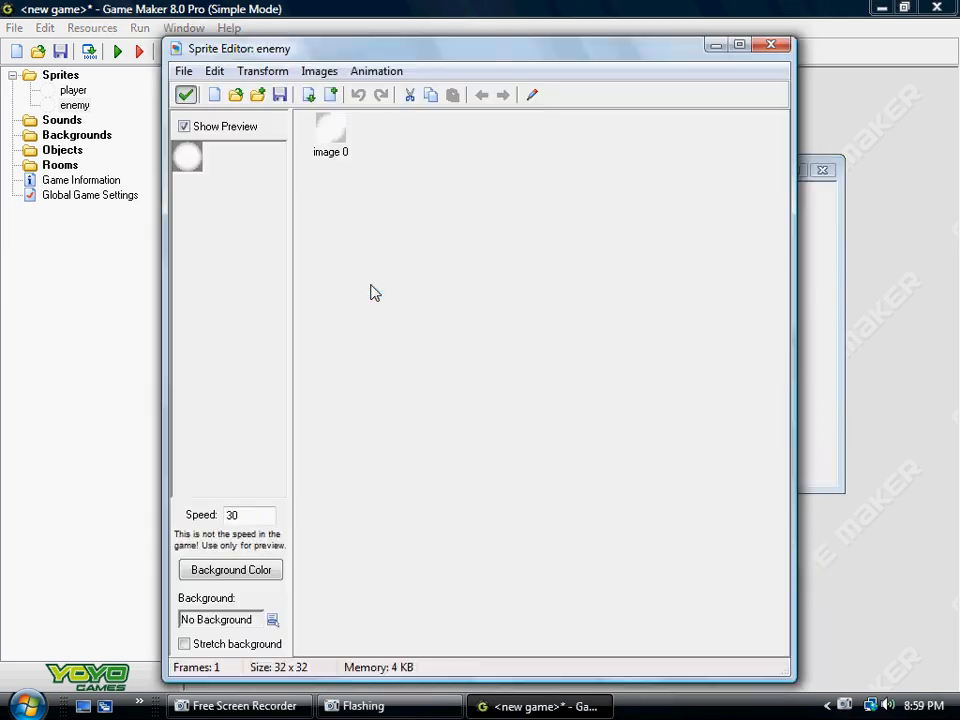
pyautogui.moveTo(346, 44); pyautogui.dragTo(376, 44)
pyautogui.moveTo(205, 44); pyautogui.dragTo(255, 76)
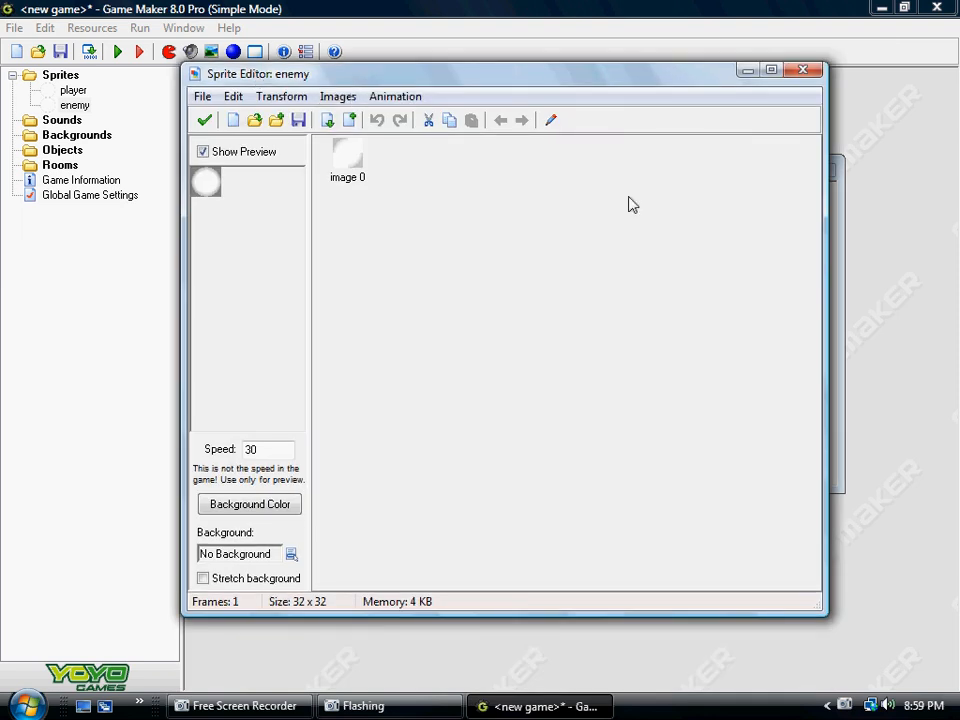
pyautogui.click(338, 97)
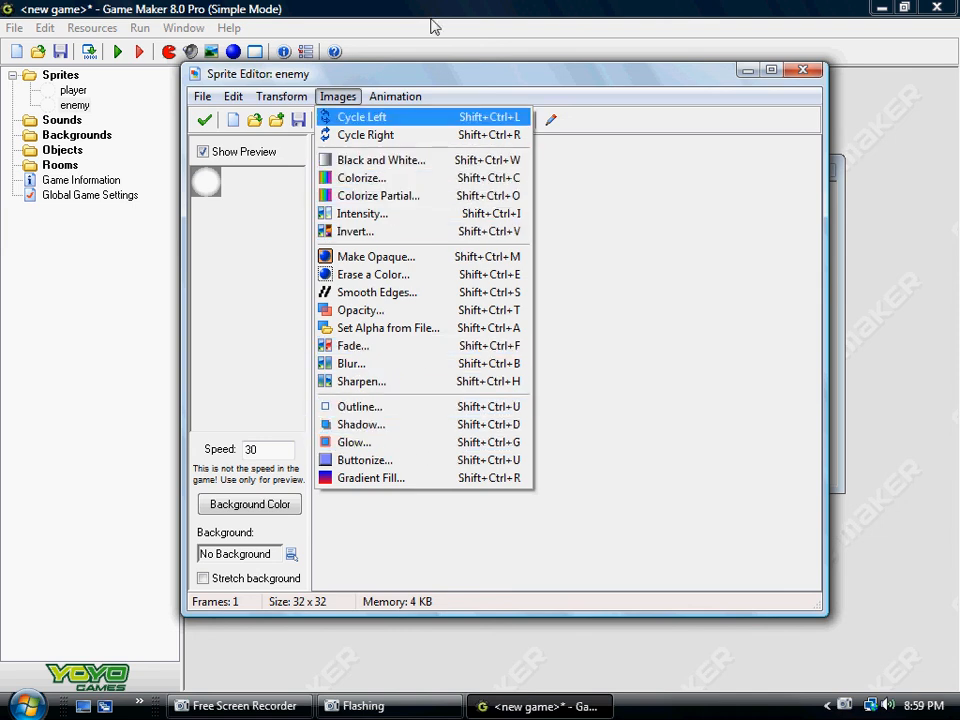
pyautogui.click(391, 224)
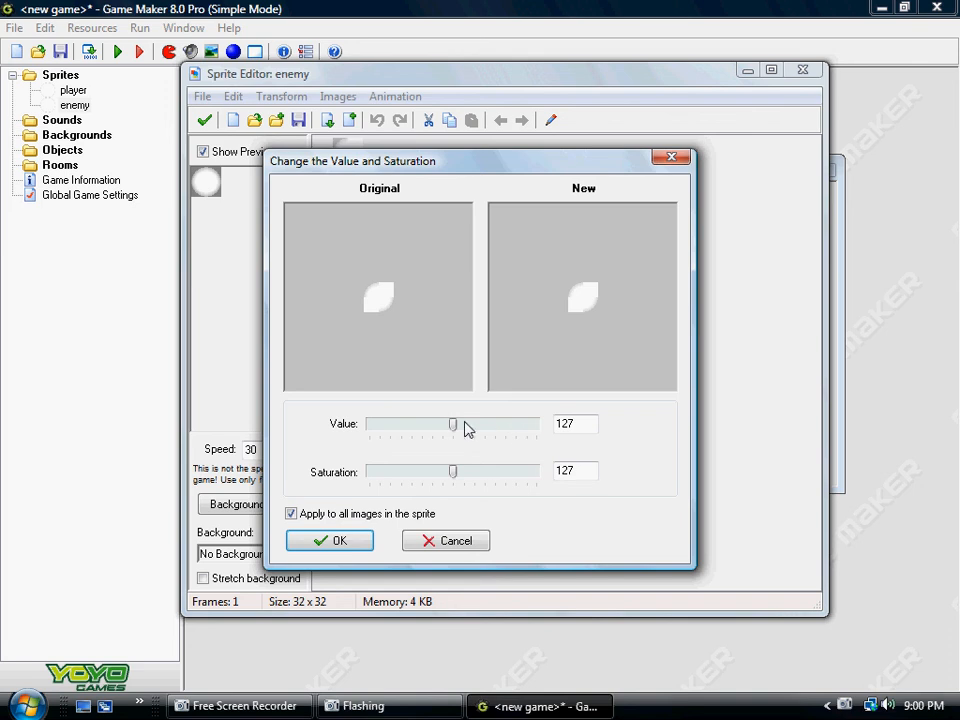
pyautogui.moveTo(455, 426); pyautogui.dragTo(350, 440)
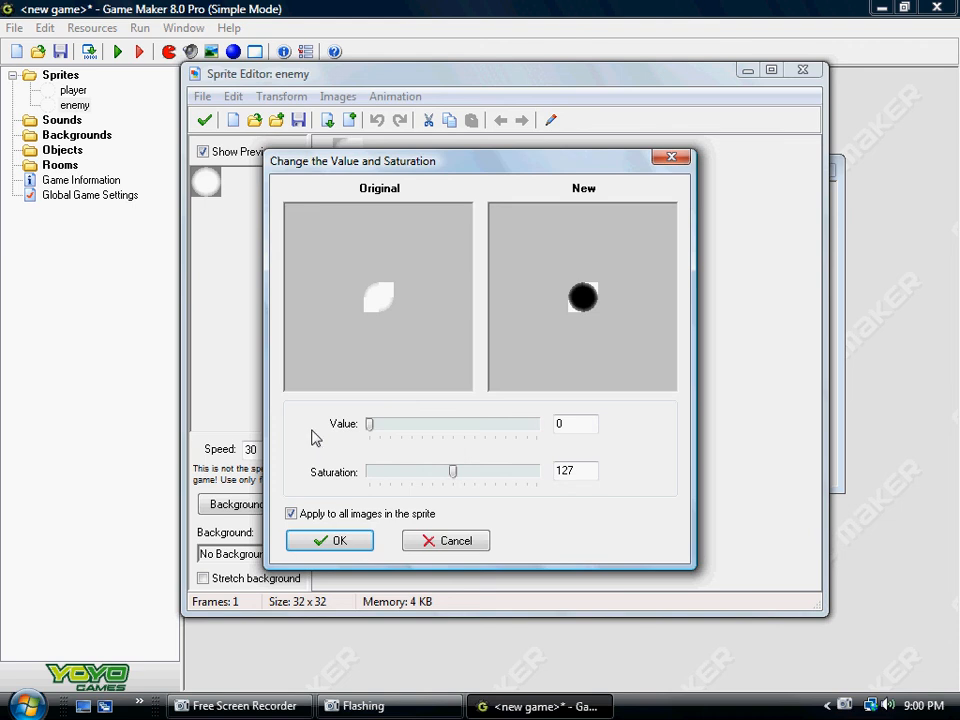
pyautogui.click(315, 543)
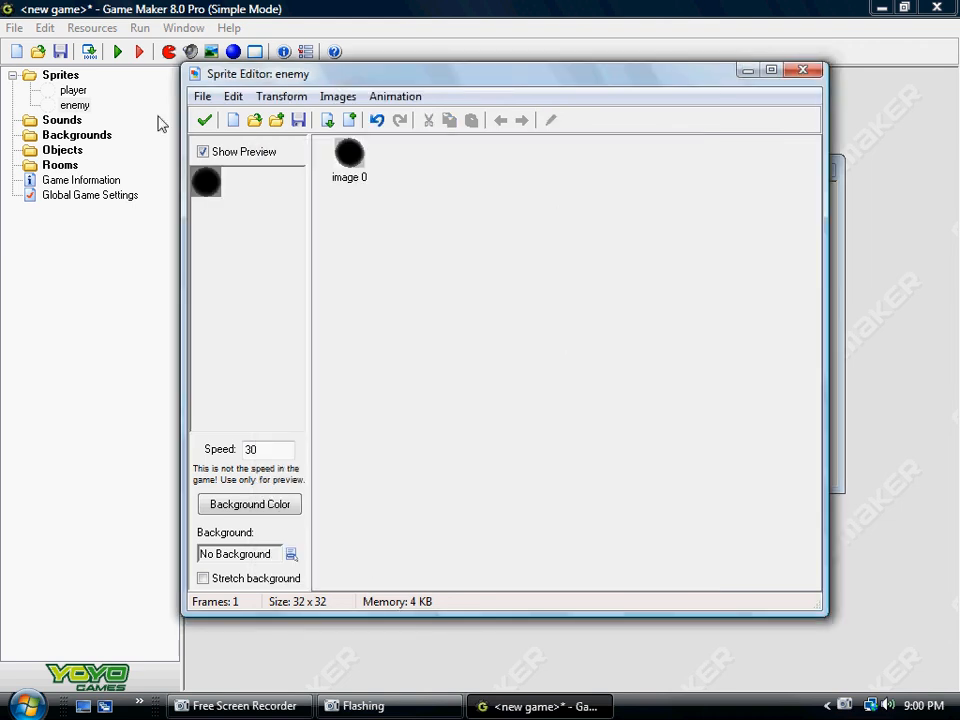
pyautogui.moveTo(221, 80); pyautogui.dragTo(257, 120)
pyautogui.click(240, 158)
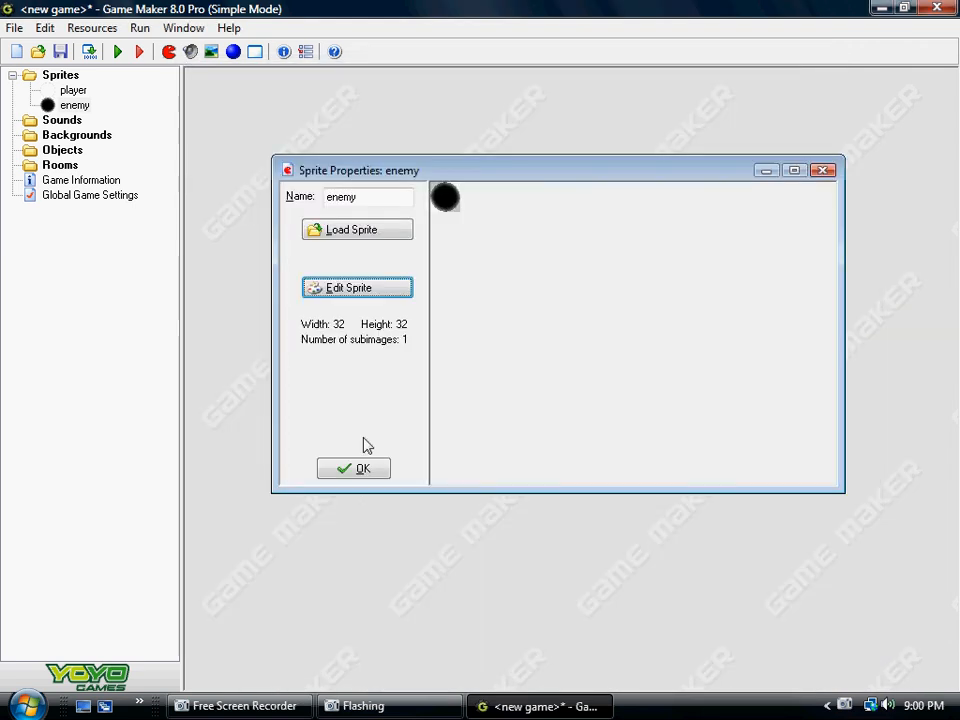
pyautogui.click(357, 472)
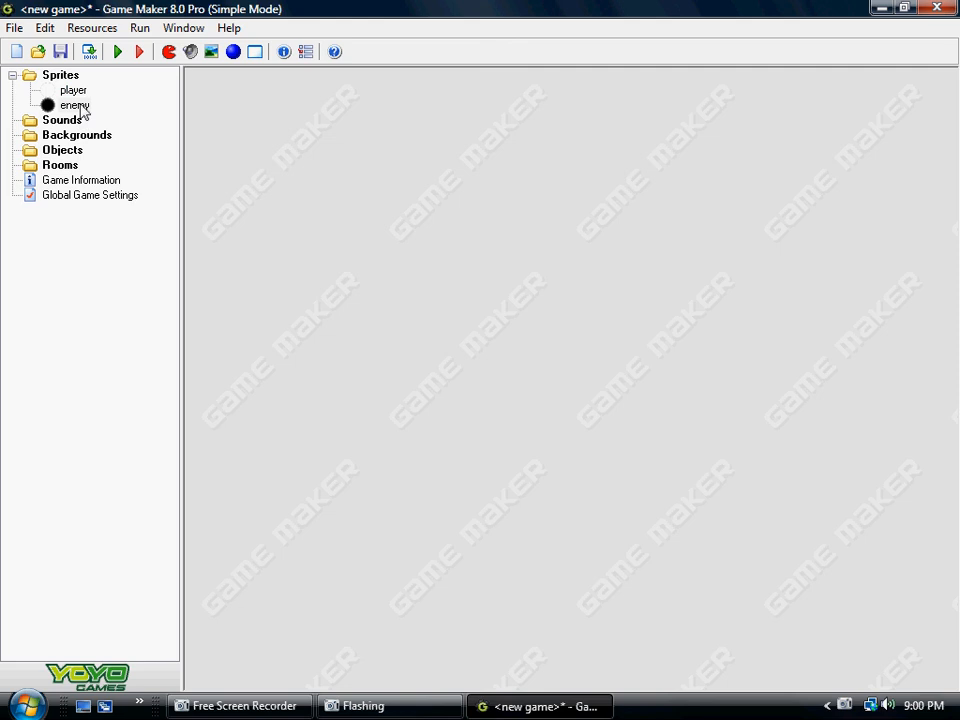
# - Create a new sprite named border
pyautogui.click(169, 55)
pyautogui.moveTo(384, 220); pyautogui.dragTo(31, 222)
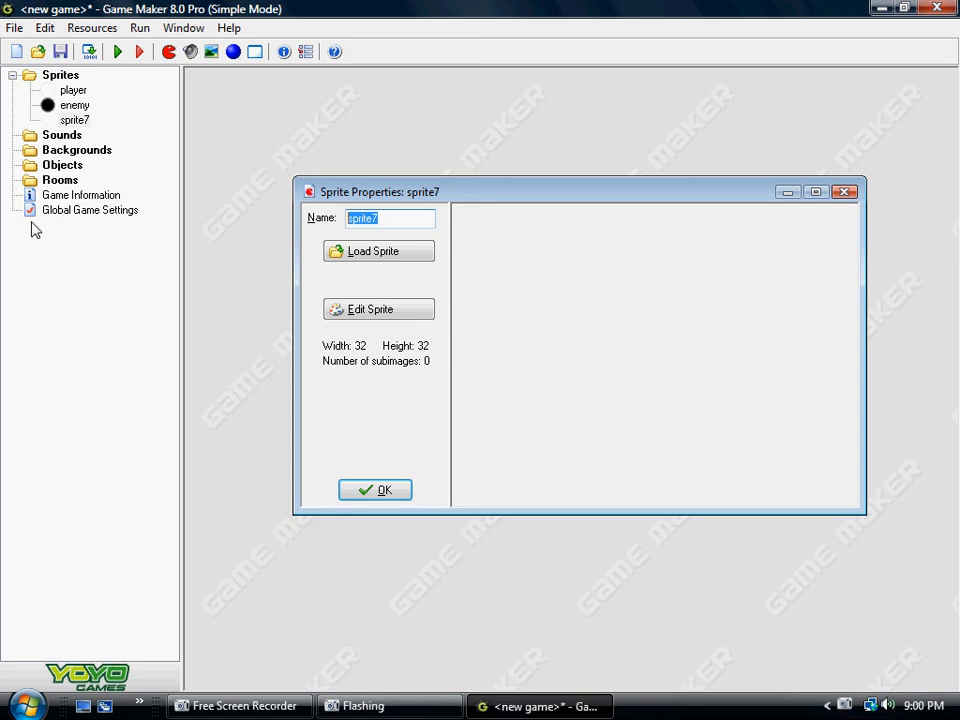
pyautogui.write('border')
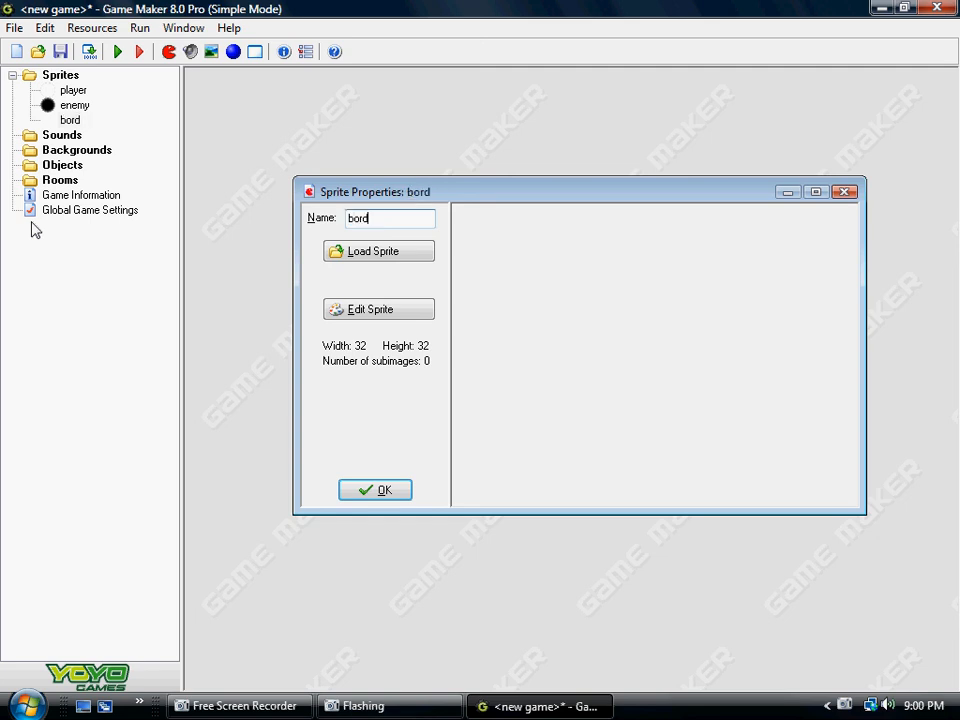
# - Create a blank image for the border sprite, 640 wide and 480 high
pyautogui.click(388, 312)
pyautogui.moveTo(303, 112); pyautogui.dragTo(326, 102)
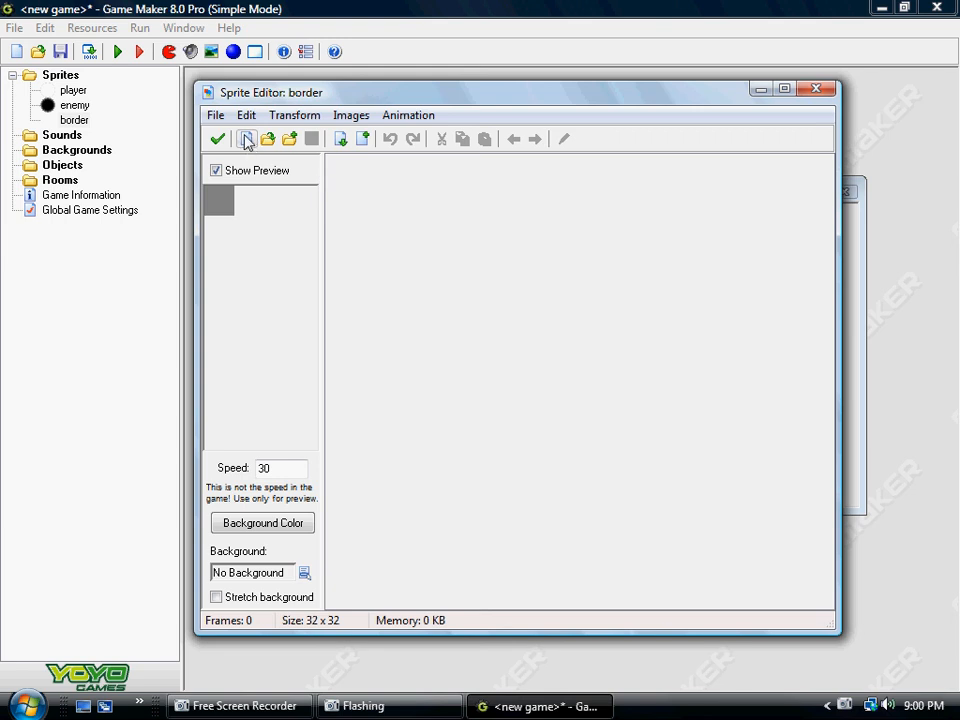
pyautogui.click(247, 139)
pyautogui.moveTo(474, 306); pyautogui.dragTo(452, 229)
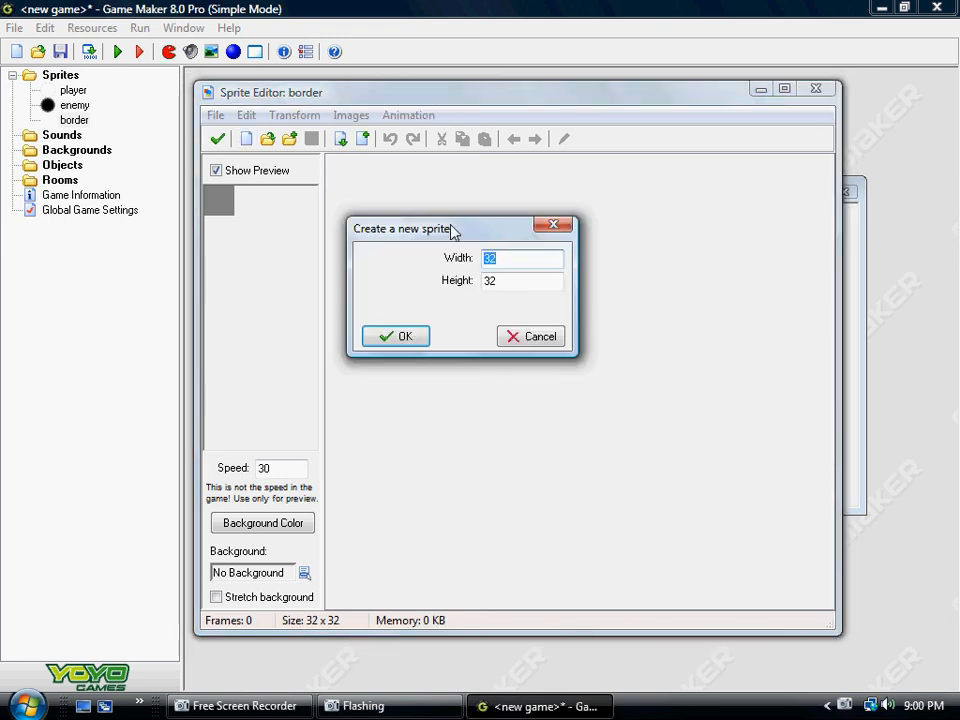
pyautogui.write('640')
pyautogui.press('Tab')
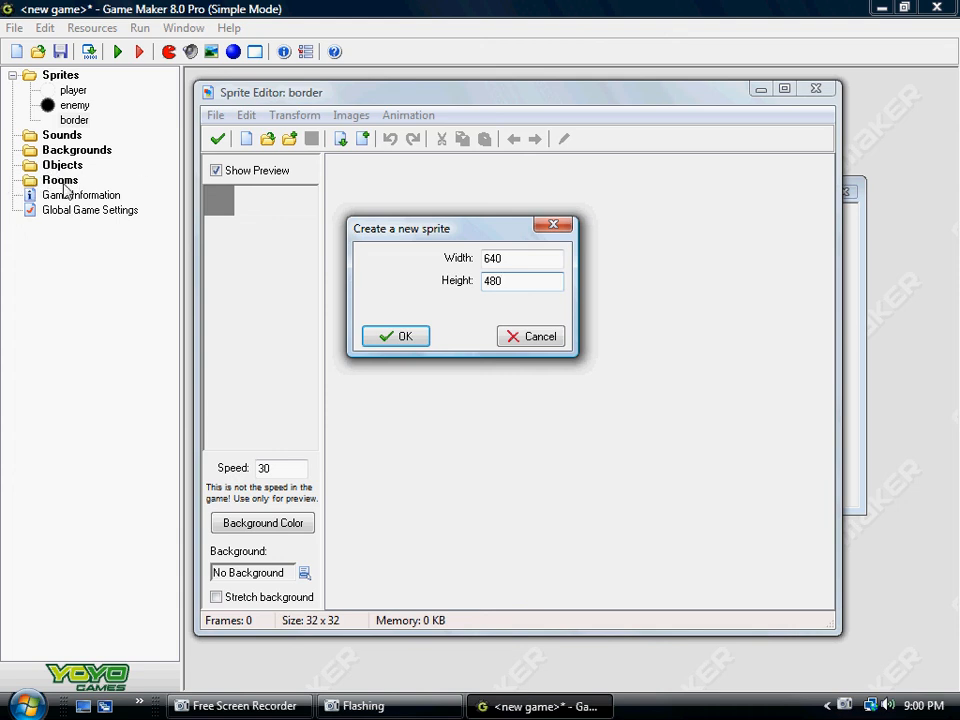
pyautogui.click(395, 337)
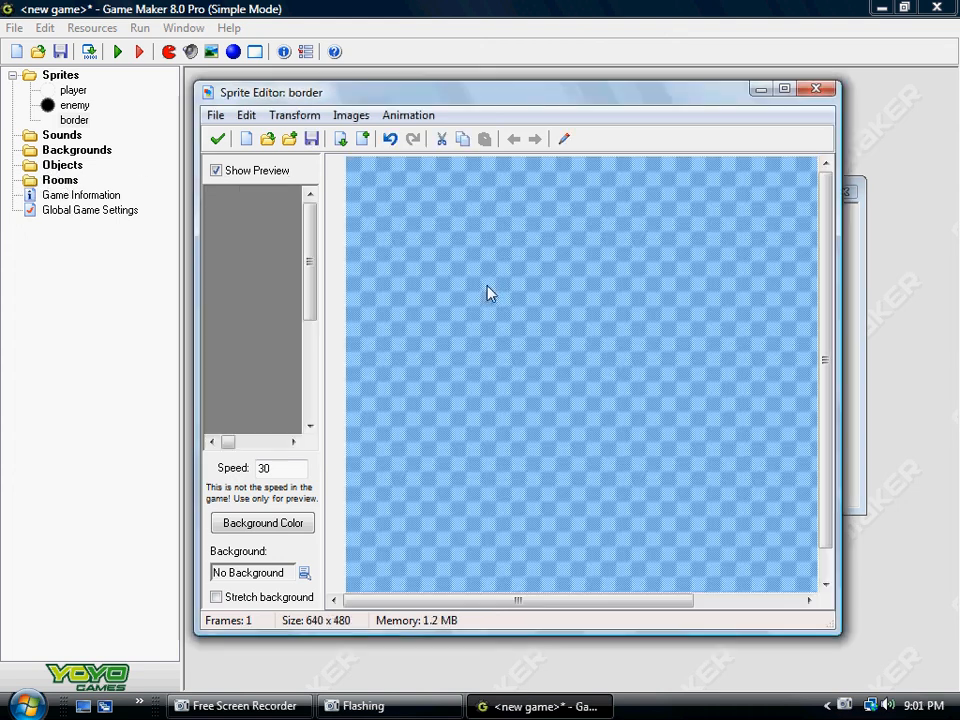
# - Draw a black rectangle outline in the border image, about 16 pixels inside the edges on all sides
pyautogui.doubleClick(439, 93)
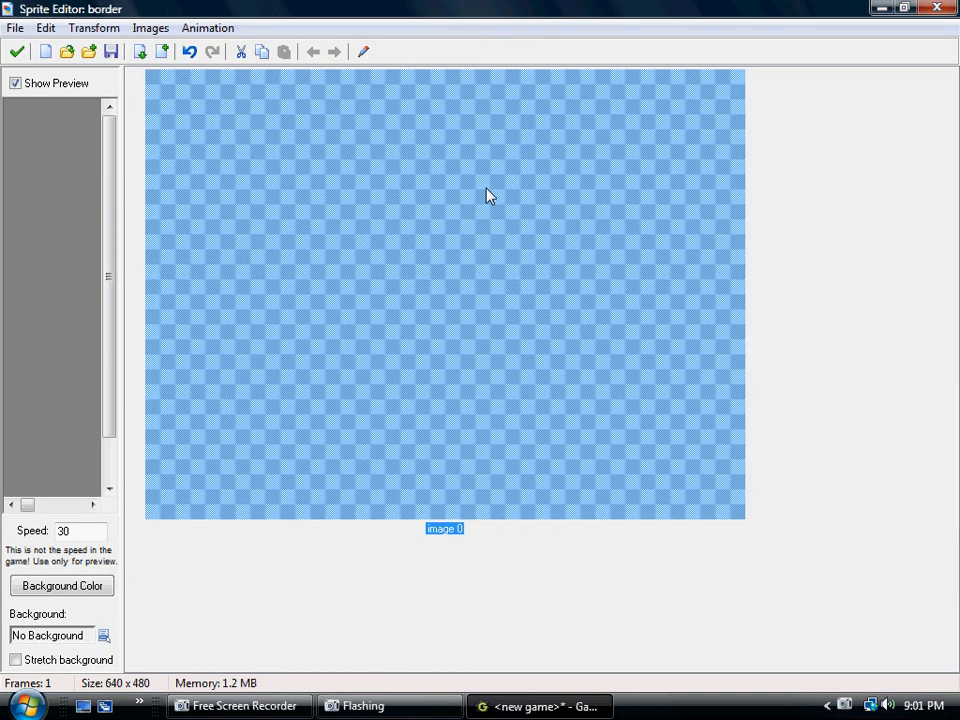
pyautogui.doubleClick(490, 303)
pyautogui.click(750, 29)
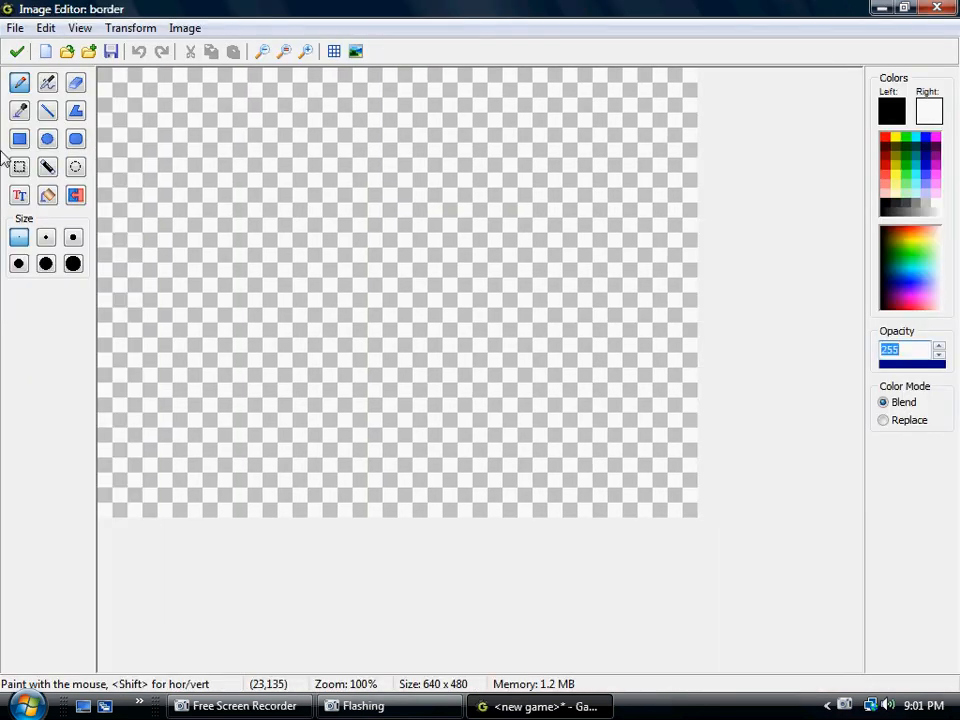
pyautogui.click(21, 140)
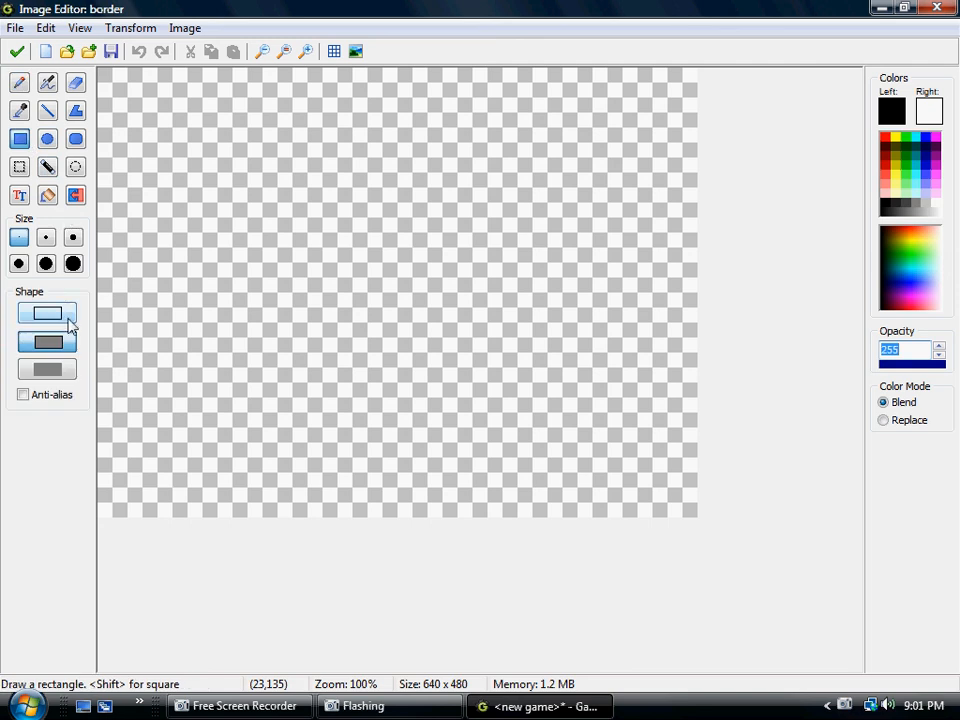
pyautogui.click(63, 315)
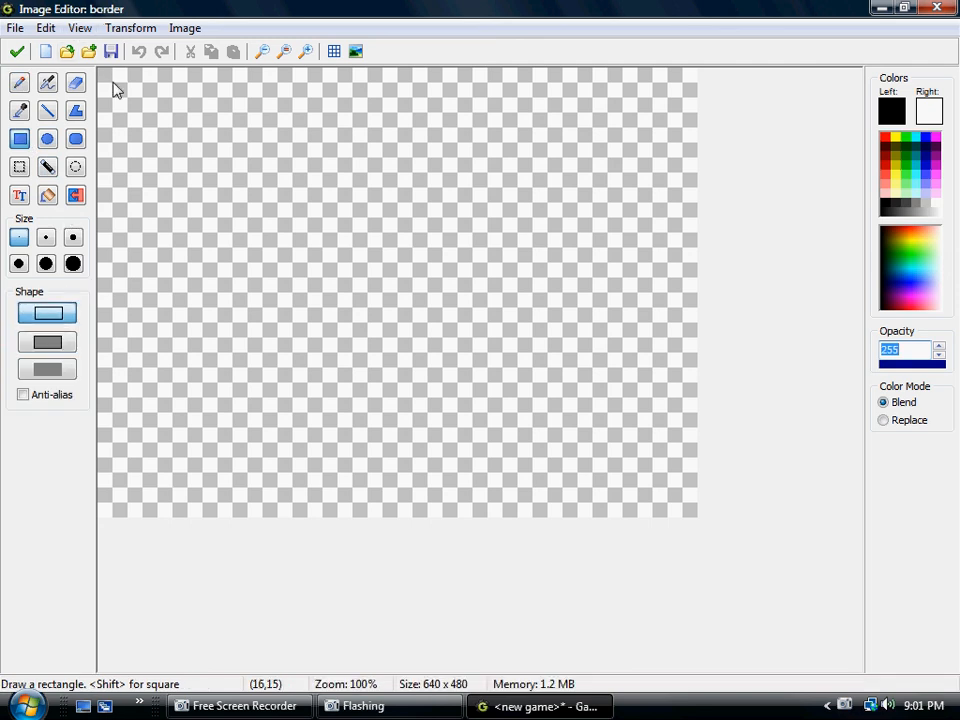
pyautogui.moveTo(113, 84); pyautogui.dragTo(686, 508)
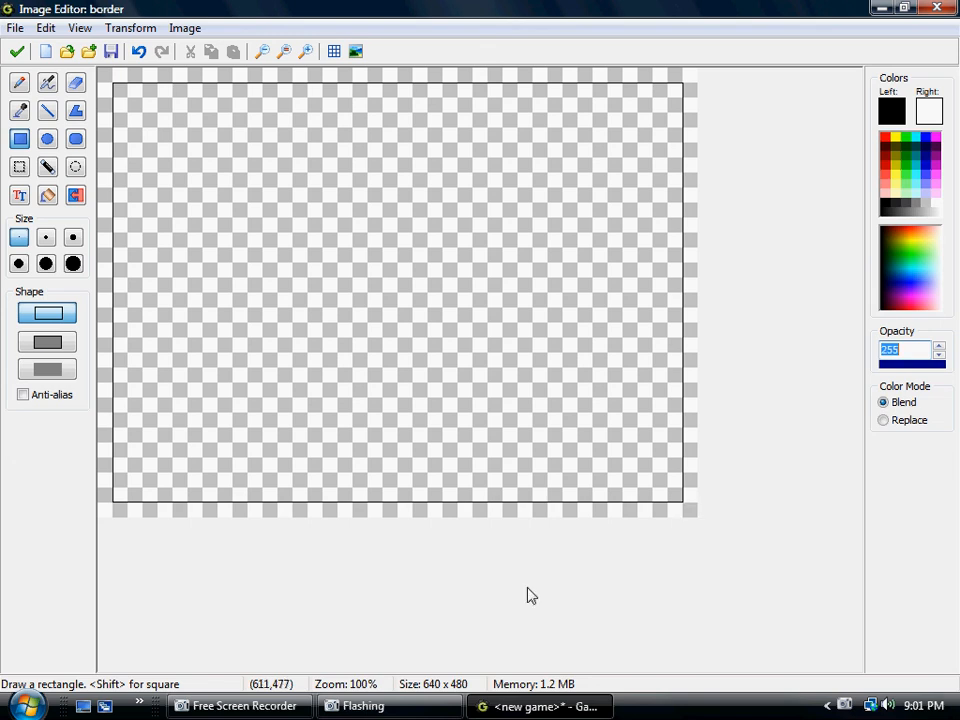
# - Flood fill the margin outside the rectangle with black and accept the border image and sprite
pyautogui.click(47, 195)
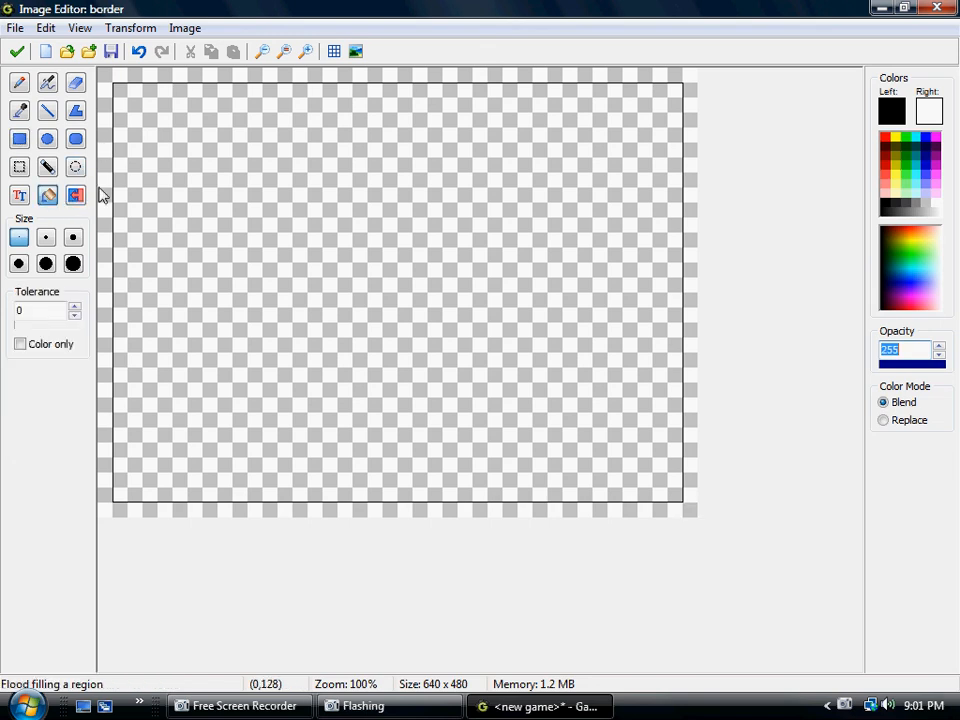
pyautogui.click(103, 193)
pyautogui.click(17, 51)
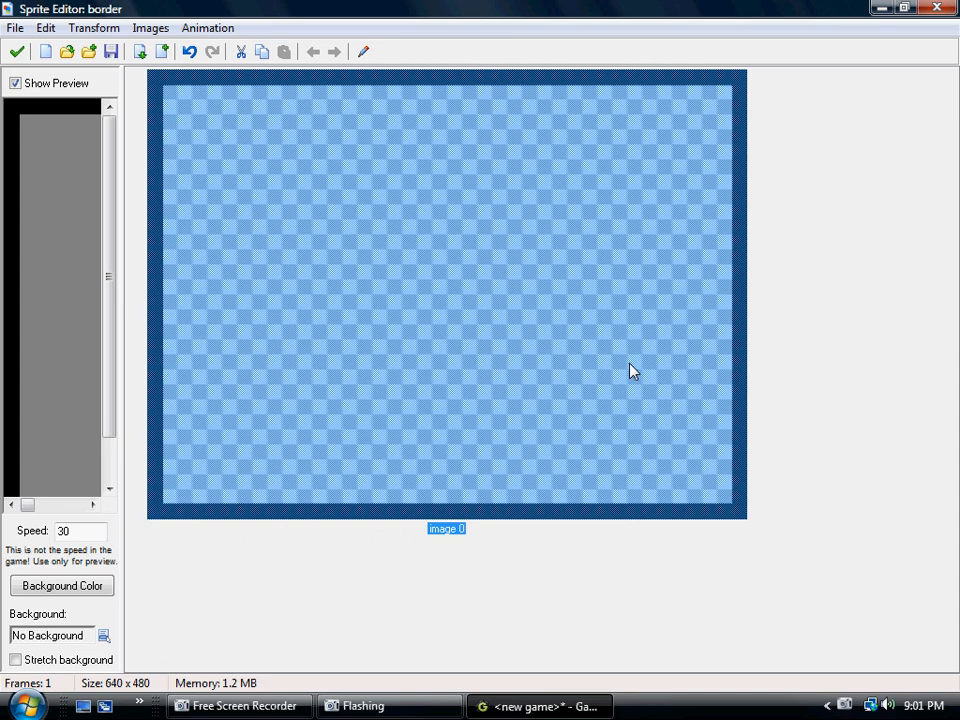
pyautogui.click(17, 52)
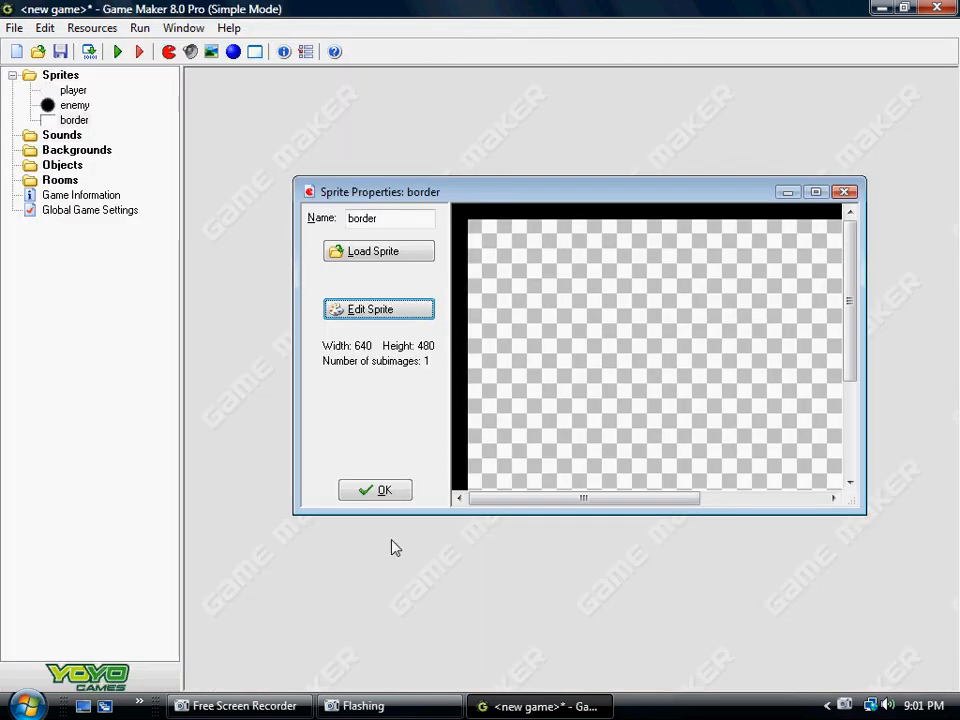
pyautogui.click(400, 494)
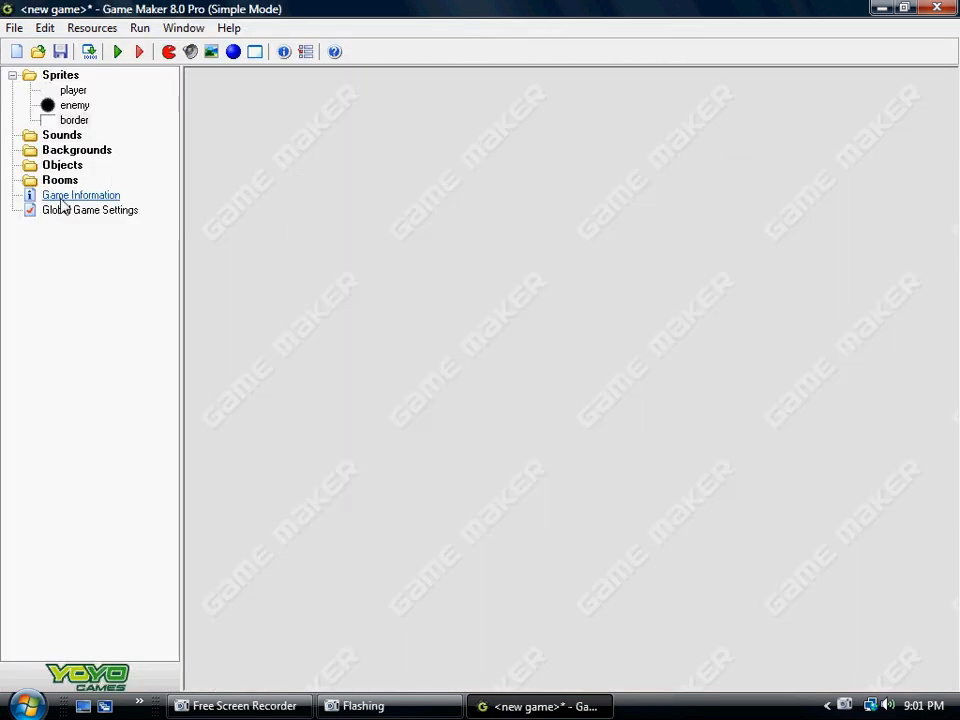
pyautogui.click(72, 90)
pyautogui.click(74, 105)
pyautogui.click(74, 120)
pyautogui.click(60, 75)
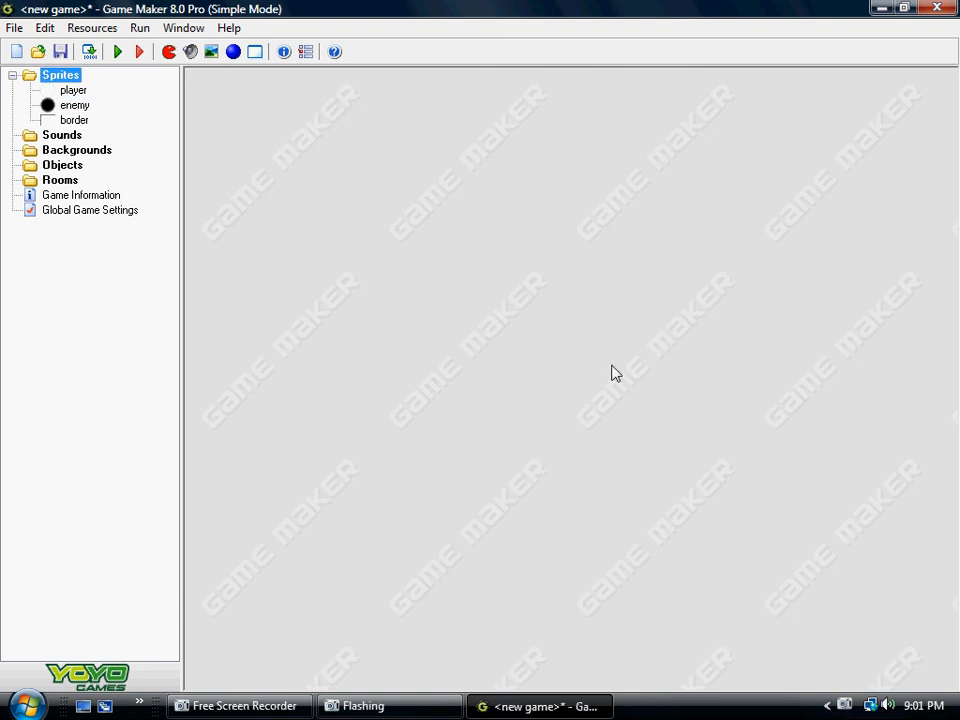